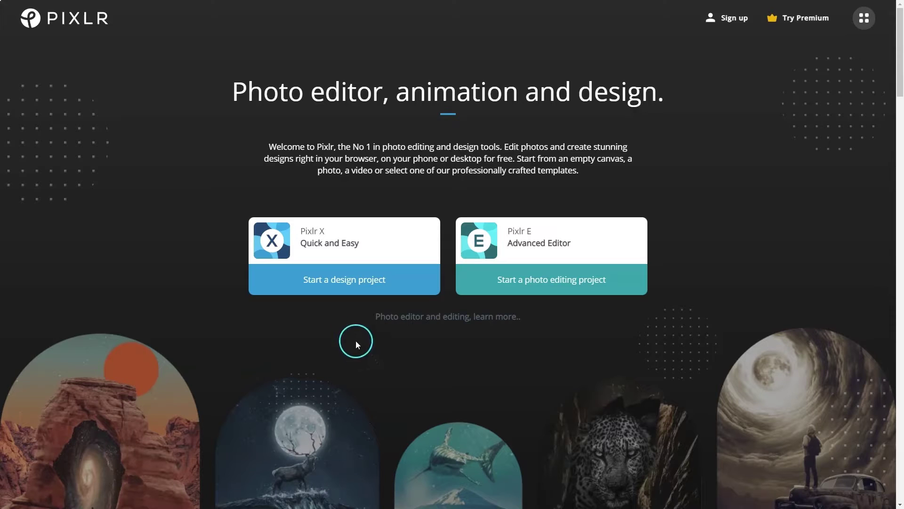
Start a new Pixlr X design project from the Pixlr homepage.
{"action": "left_click", "coordinate": [336, 283]}
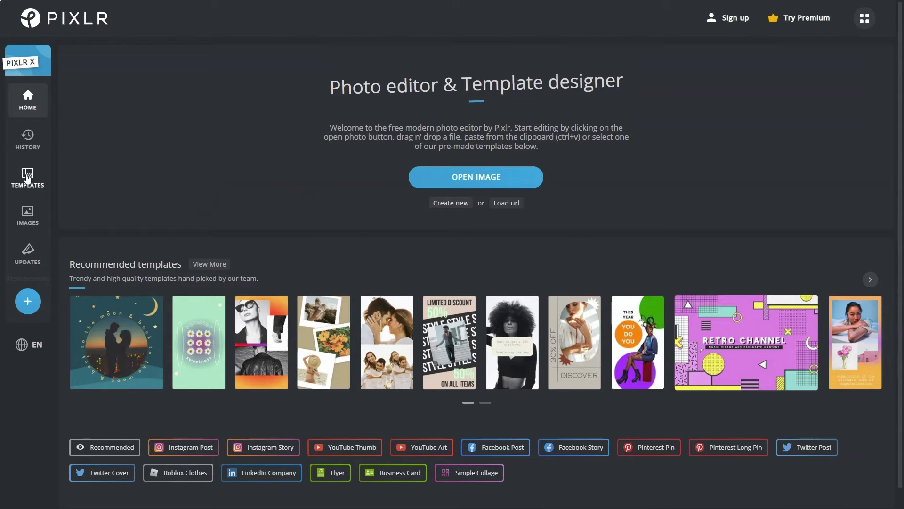
Browse the template categories, choose Facebook Post, and preview the flamingo 'tropic fever' template.
{"action": "left_click", "coordinate": [27, 178]}
{"action": "left_click", "coordinate": [168, 160]}
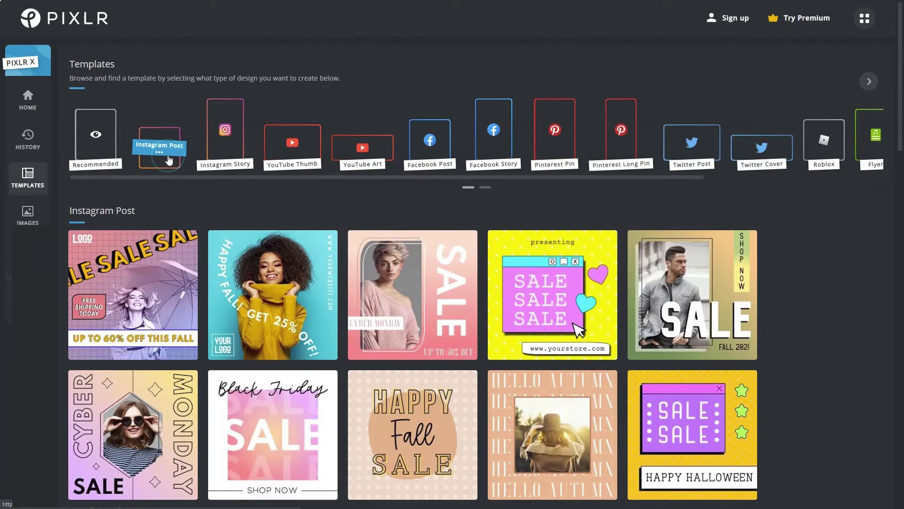
{"action": "left_click", "coordinate": [225, 158]}
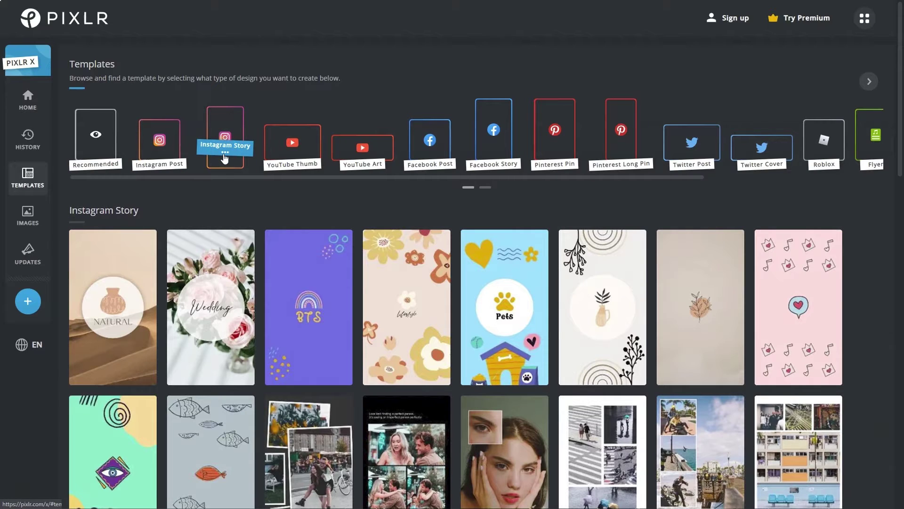
{"action": "left_click", "coordinate": [293, 160]}
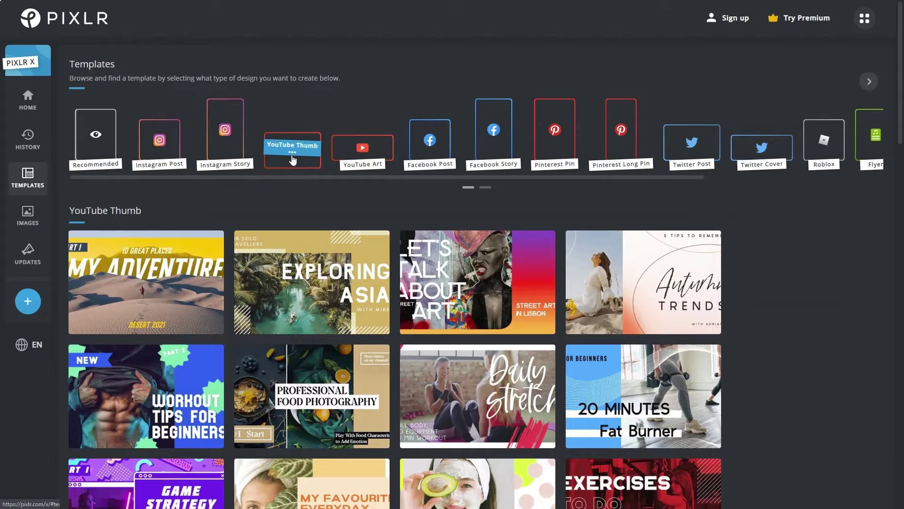
{"action": "left_click", "coordinate": [358, 158]}
{"action": "left_click", "coordinate": [430, 147]}
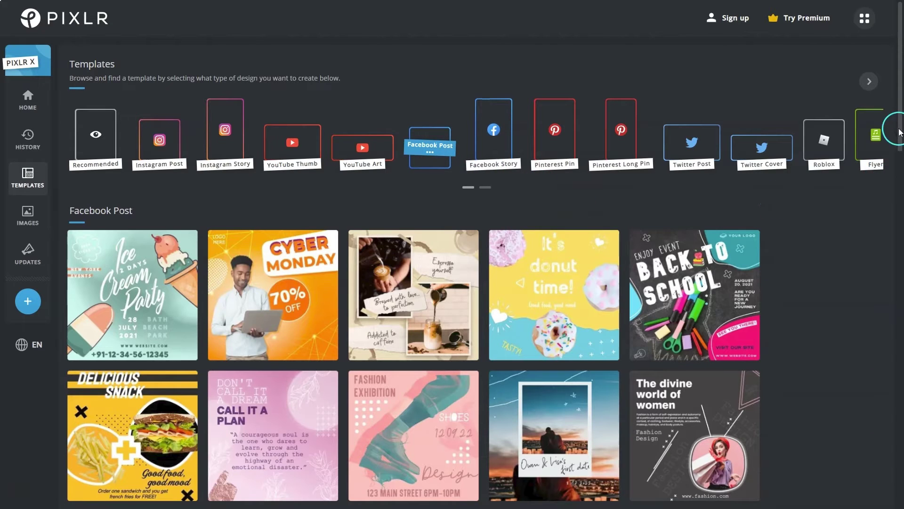
{"action": "left_click_drag", "start_coordinate": [894, 132], "coordinate": [881, 381]}
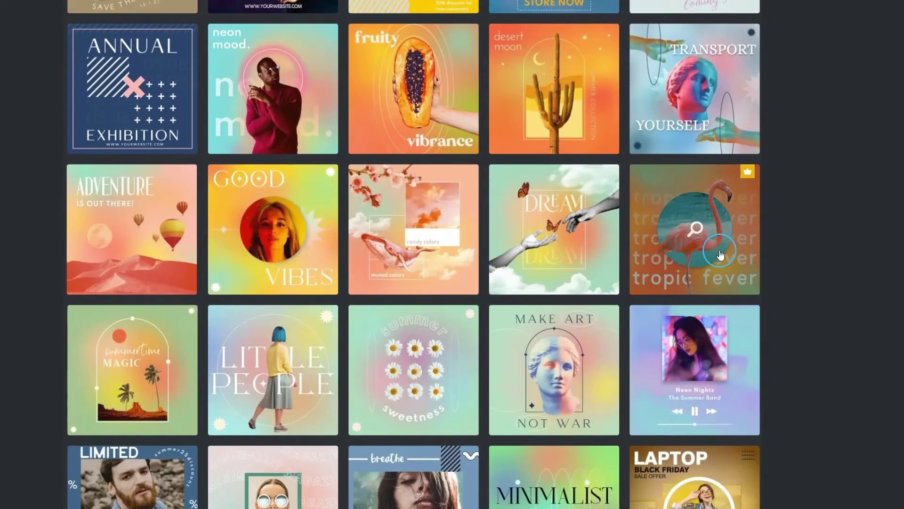
{"action": "left_click", "coordinate": [719, 249]}
Open the flamingo template and change the 'tropic fever' lines to 'summer vibes' at size 170.
{"action": "left_click", "coordinate": [592, 361]}
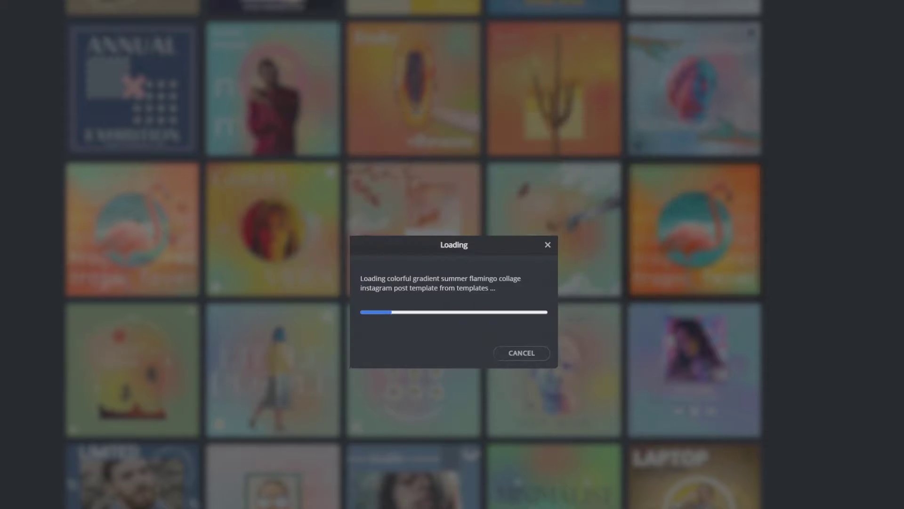
{"action": "left_click", "coordinate": [501, 42]}
{"action": "left_click", "coordinate": [143, 304]}
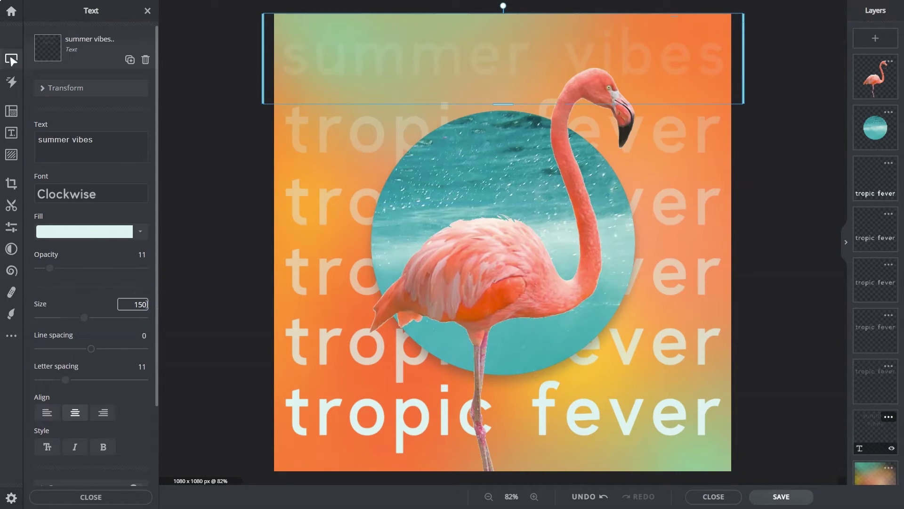
{"action": "type", "text": "s"}
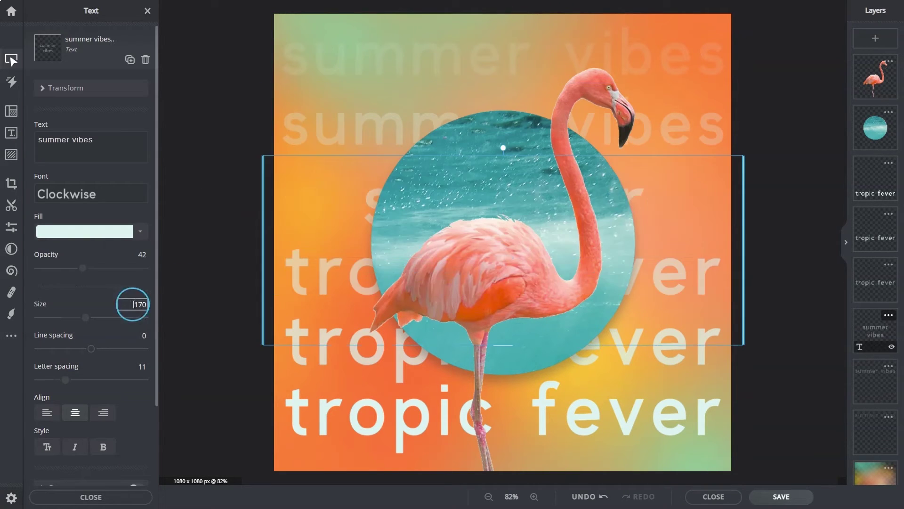
{"action": "double_click", "coordinate": [338, 339]}
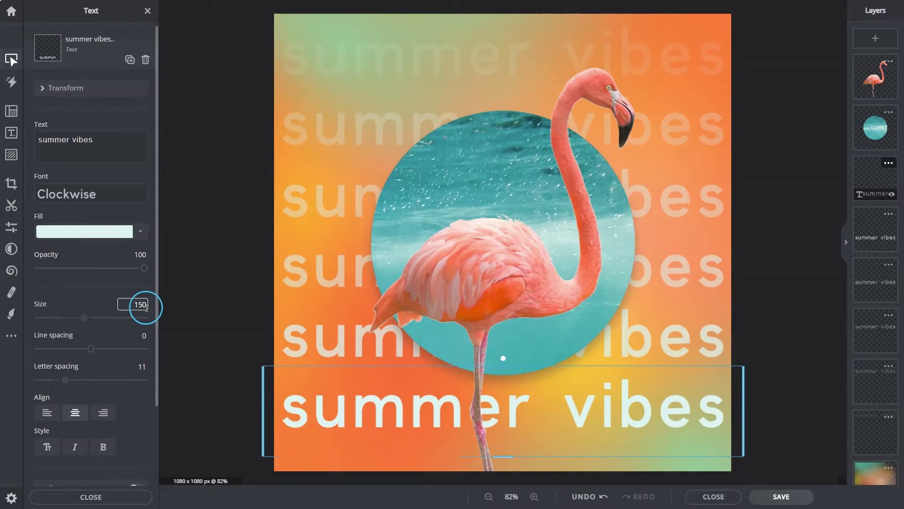
{"action": "left_click", "coordinate": [78, 496]}
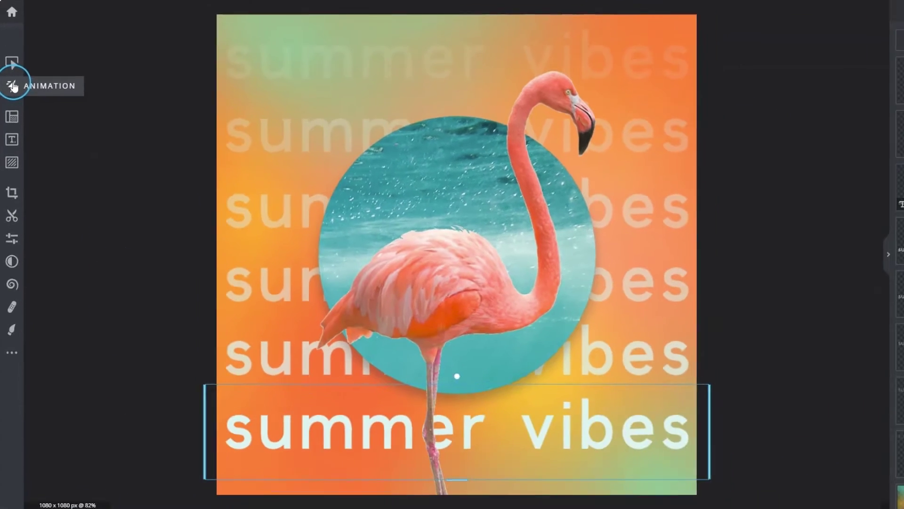
Preview the Rise, Tumble, Action, Stomp and Parallax animations, then apply Neon to the poster.
{"action": "left_click", "coordinate": [16, 106]}
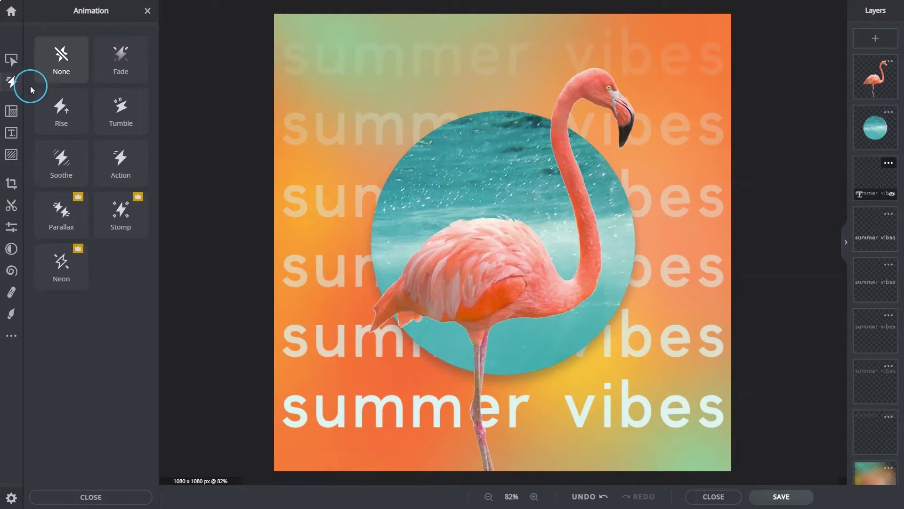
{"action": "left_click", "coordinate": [58, 108]}
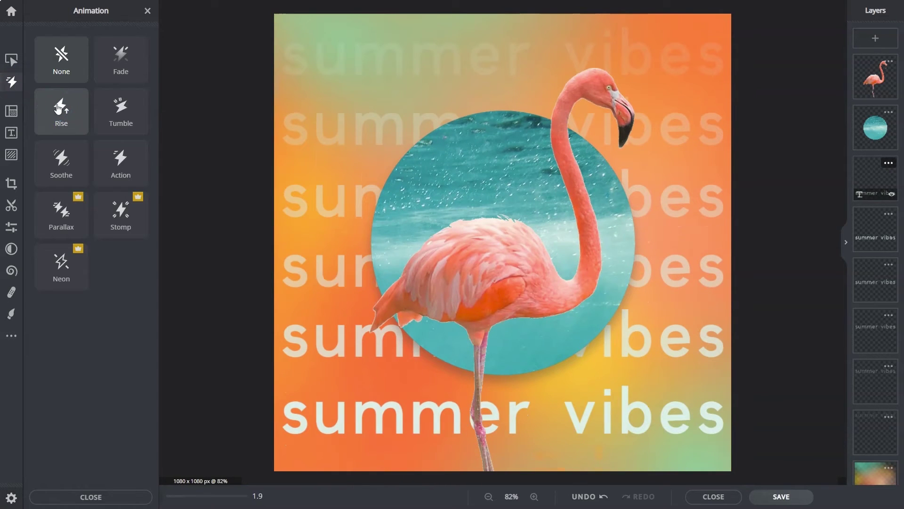
{"action": "left_click", "coordinate": [92, 112]}
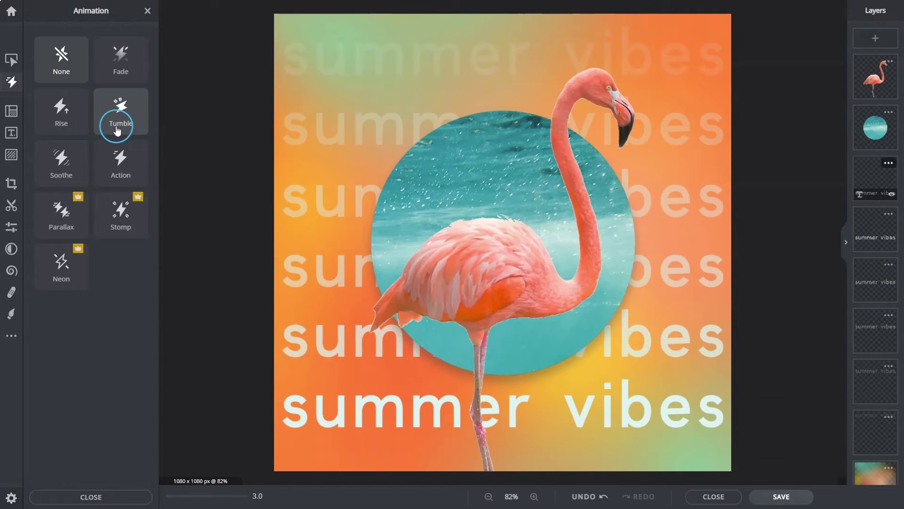
{"action": "left_click", "coordinate": [121, 162]}
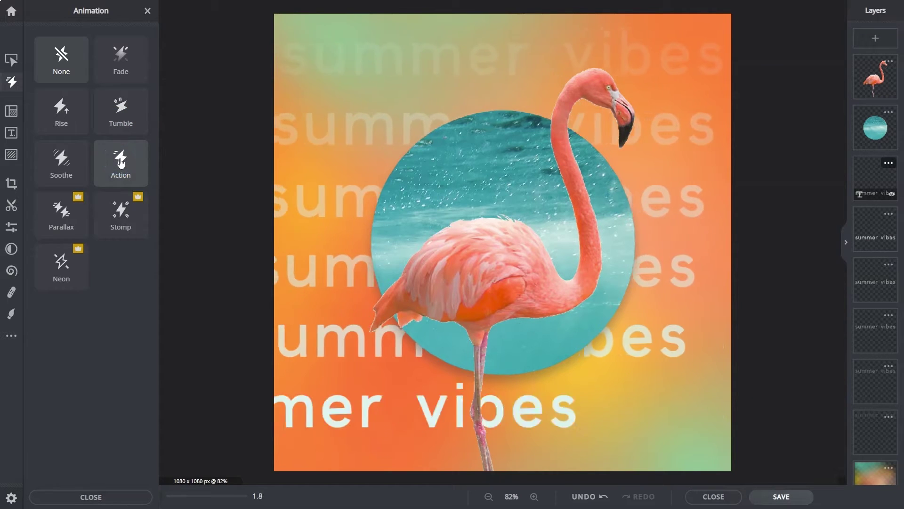
{"action": "left_click", "coordinate": [121, 174]}
{"action": "left_click", "coordinate": [122, 203]}
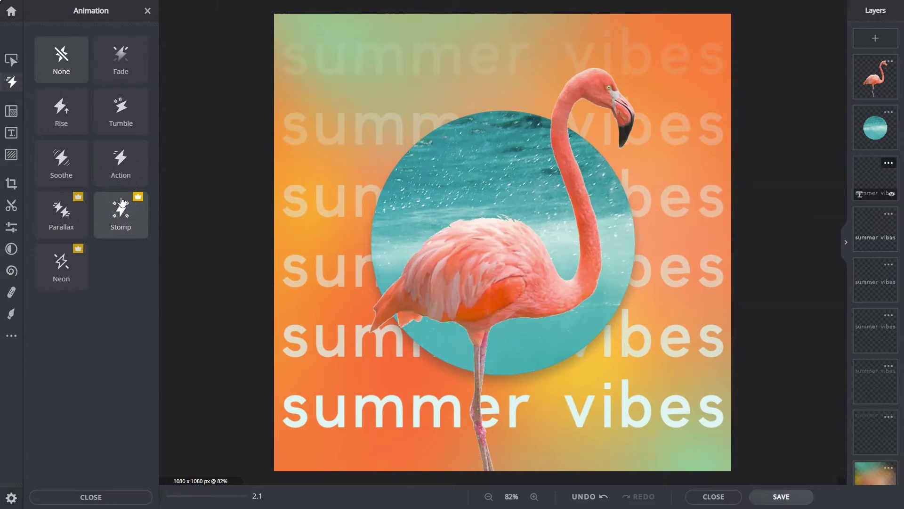
{"action": "left_click", "coordinate": [75, 204]}
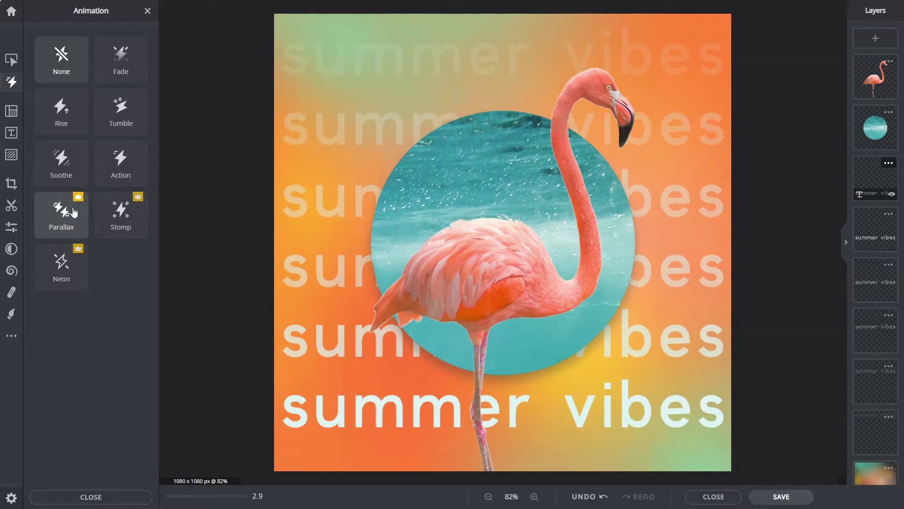
{"action": "left_click", "coordinate": [66, 263]}
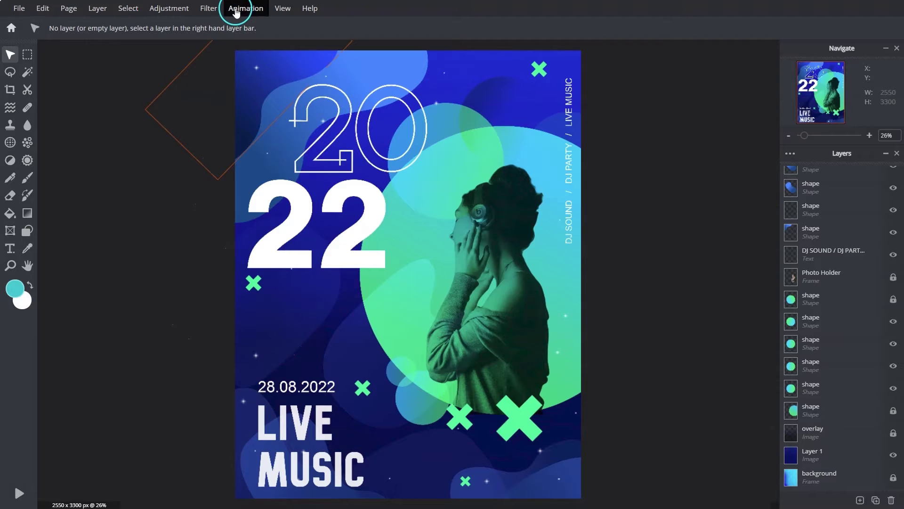
Give the LIVE MUSIC poster's page the Soothe animation from the Animation panel.
{"action": "left_click", "coordinate": [236, 10]}
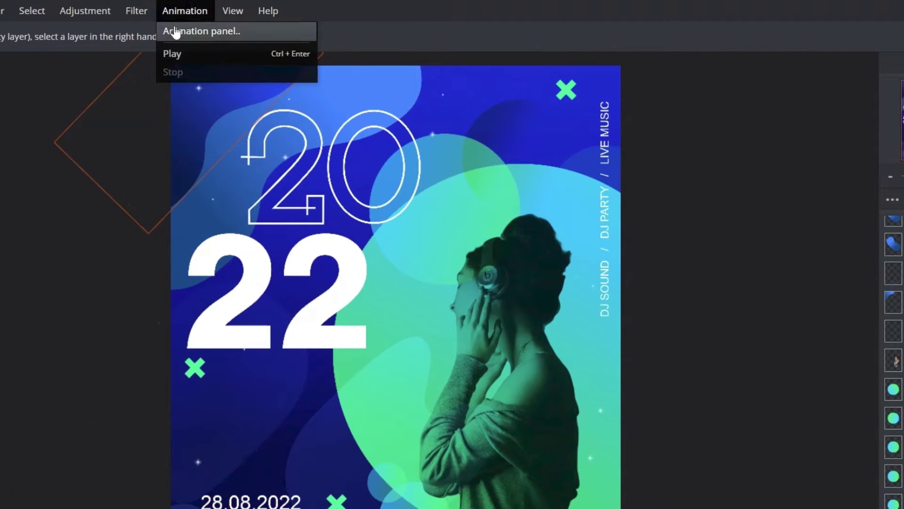
{"action": "left_click", "coordinate": [176, 32]}
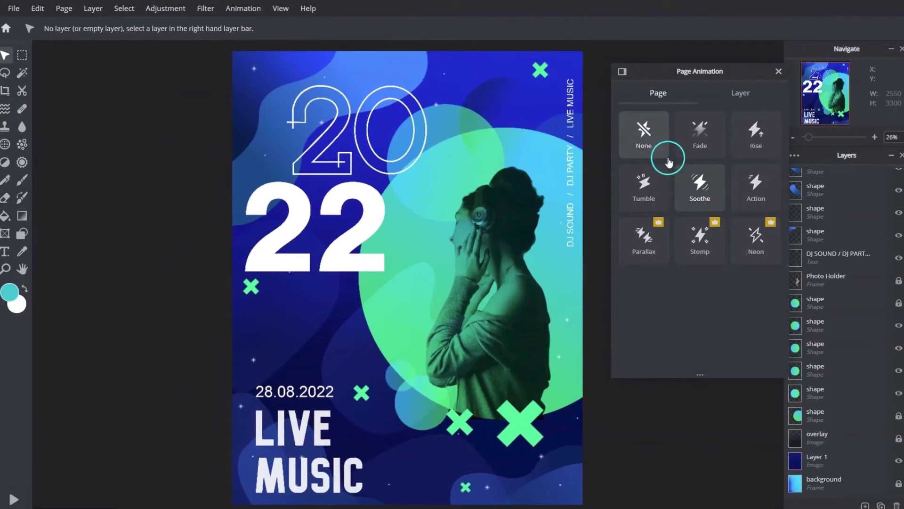
{"action": "left_click", "coordinate": [759, 235]}
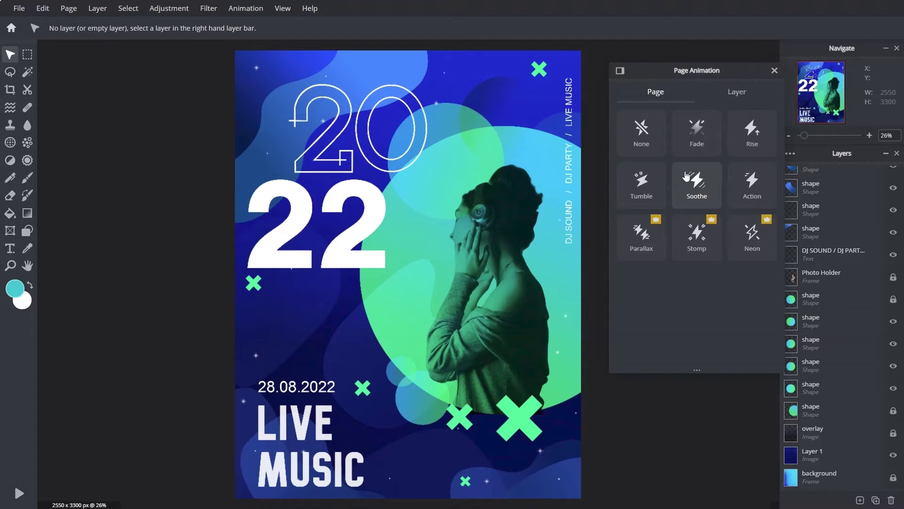
Select the outlined 20 layer and expand its Layer animation panel to list every effect.
{"action": "left_click", "coordinate": [410, 141]}
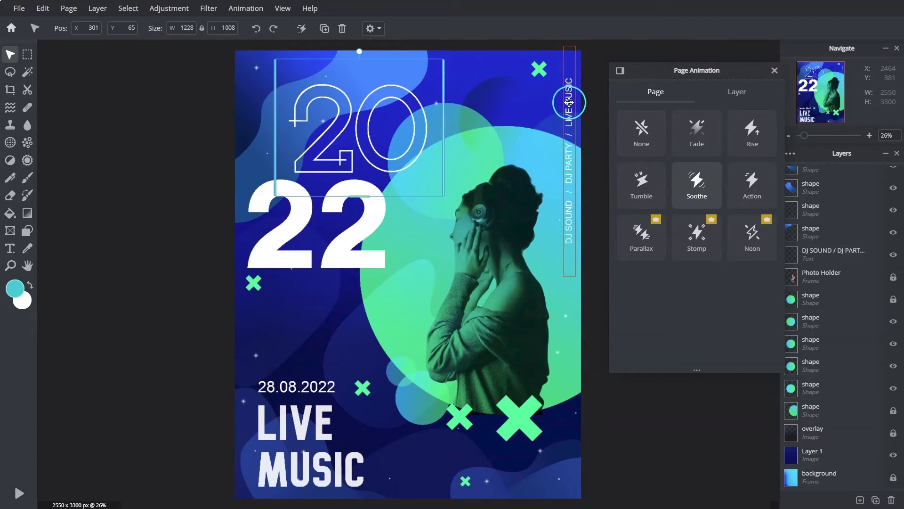
{"action": "left_click", "coordinate": [722, 93]}
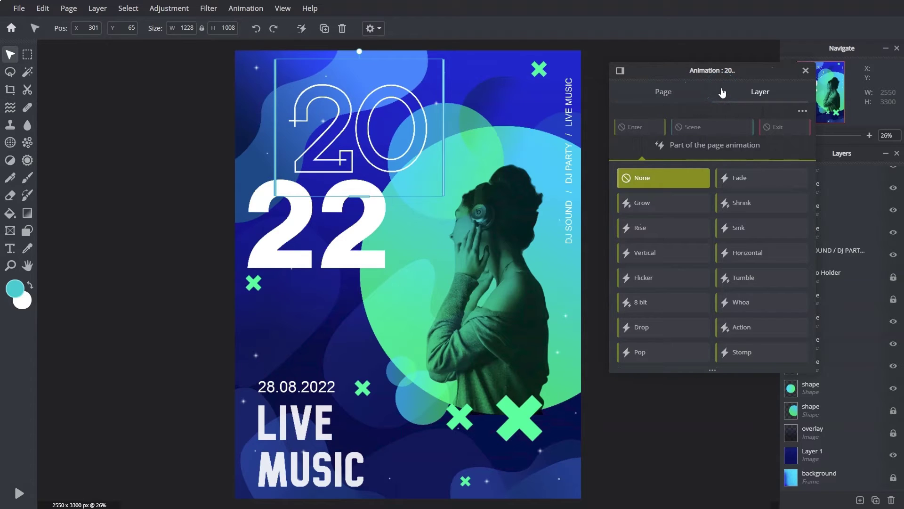
{"action": "left_click_drag", "start_coordinate": [737, 70], "coordinate": [717, 47]}
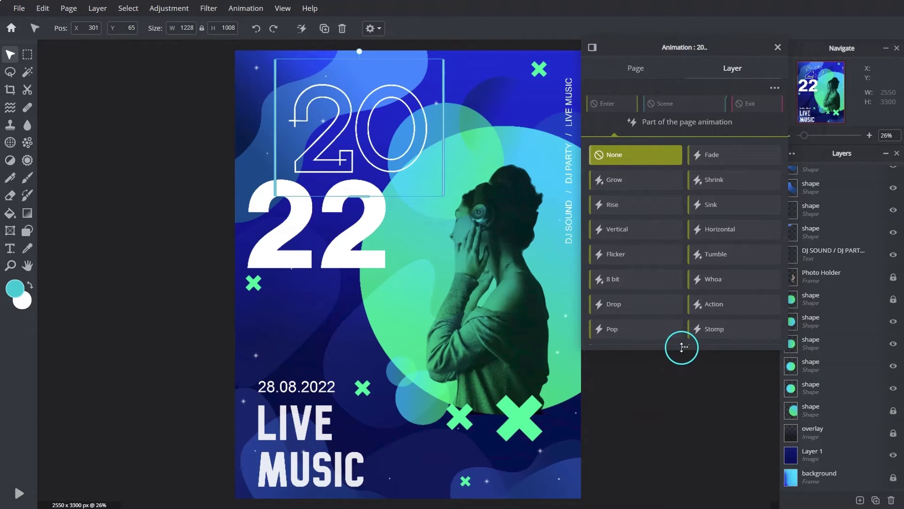
{"action": "left_click_drag", "start_coordinate": [682, 347], "coordinate": [687, 505]}
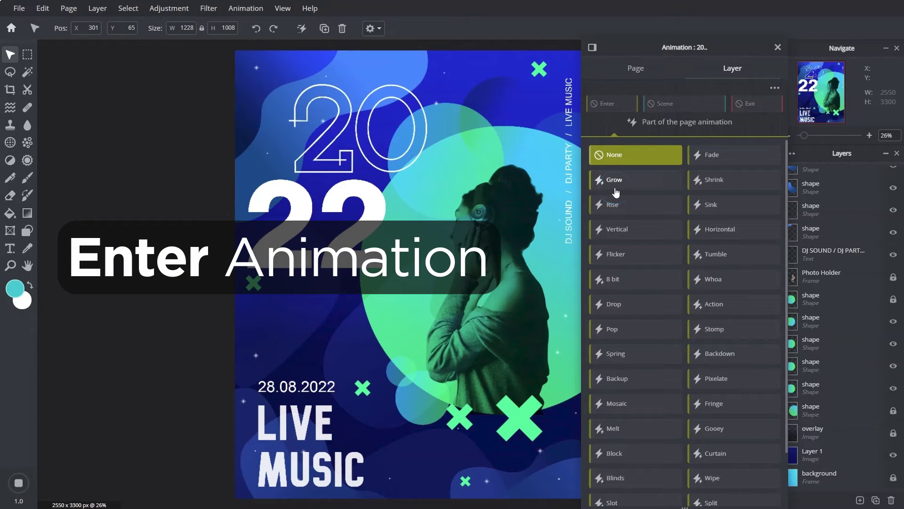
After trying Shrink and Rise, give the 20 numerals a Sink entrance at Normal speed.
{"action": "left_click", "coordinate": [706, 185]}
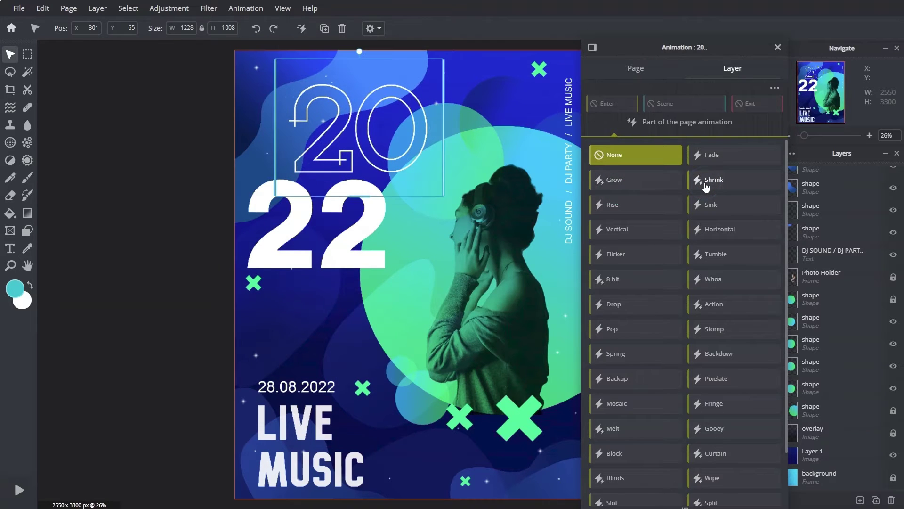
{"action": "left_click", "coordinate": [673, 203]}
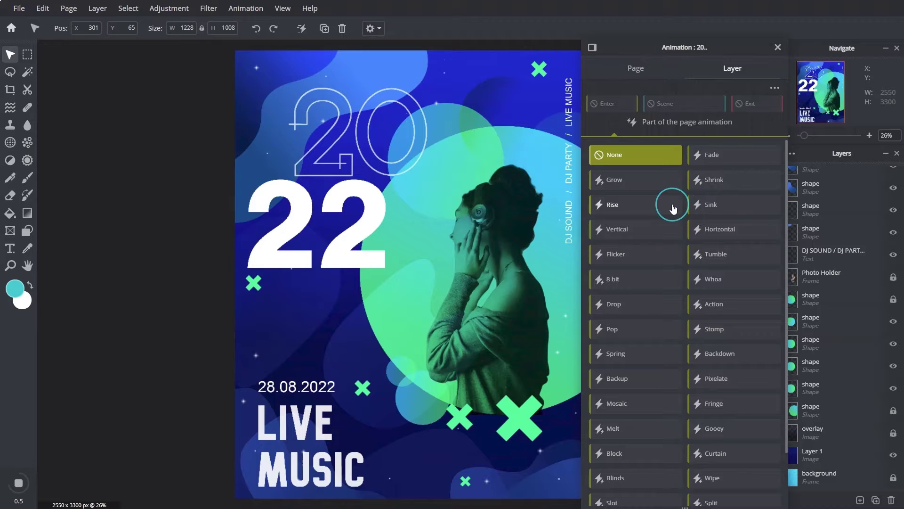
{"action": "left_click", "coordinate": [709, 205]}
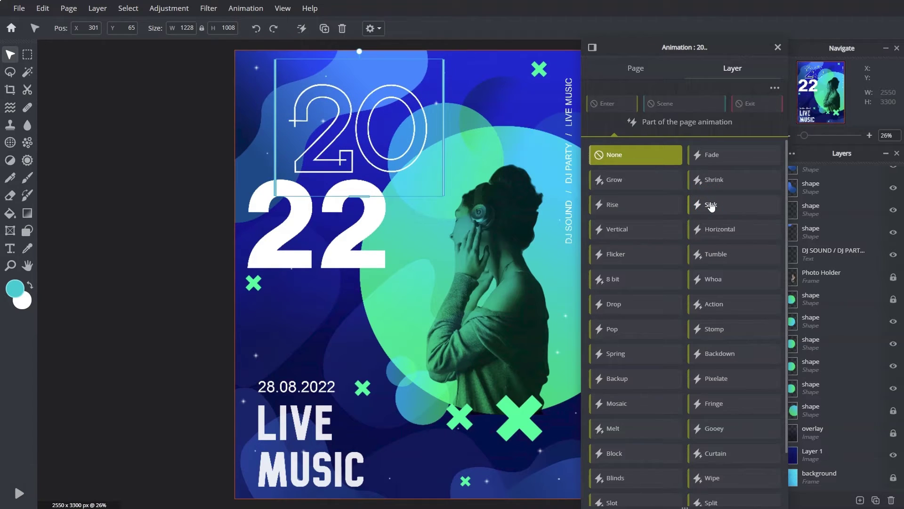
{"action": "left_click", "coordinate": [711, 206]}
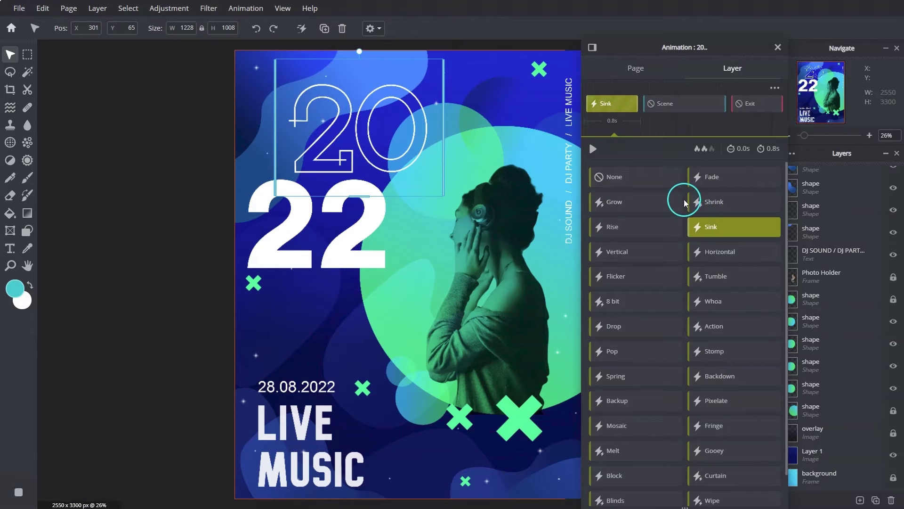
{"action": "left_click", "coordinate": [697, 149]}
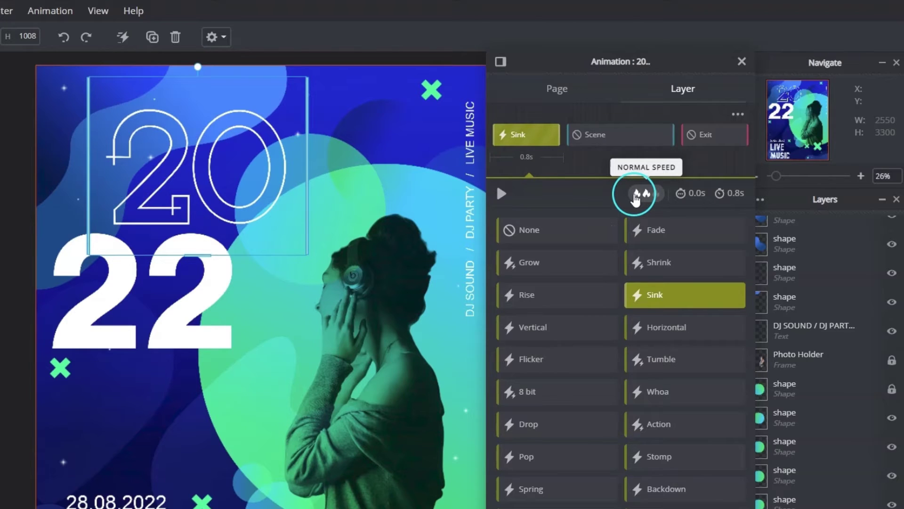
{"action": "left_click", "coordinate": [635, 194]}
{"action": "left_click", "coordinate": [636, 194]}
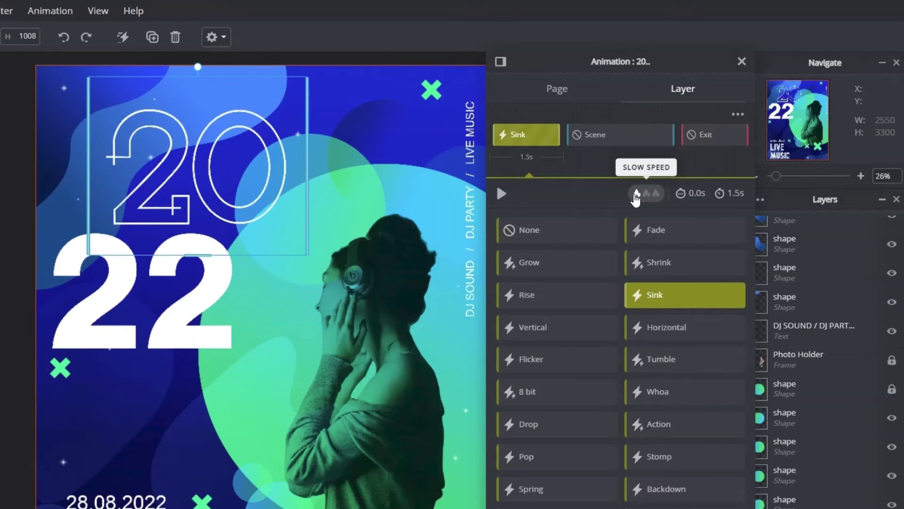
{"action": "left_click", "coordinate": [635, 194]}
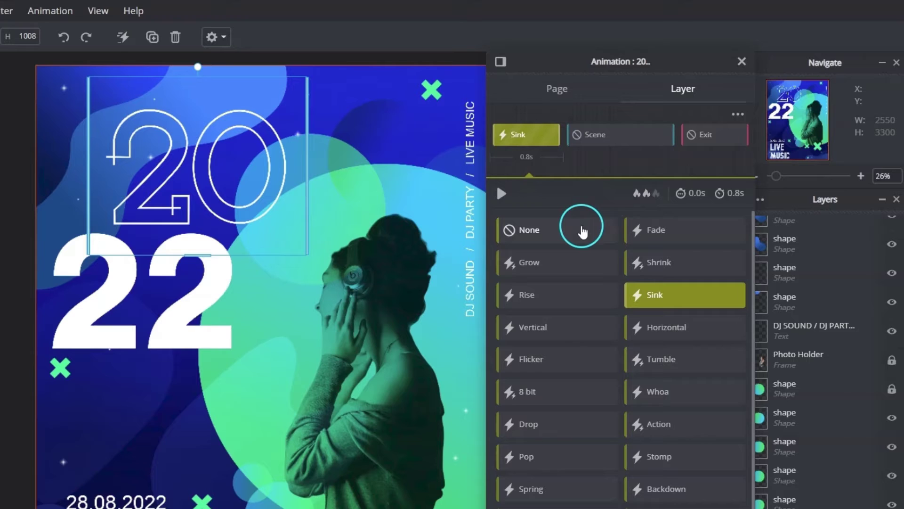
Replace the numerals' Sink entrance with Slot and change its direction.
{"action": "left_click", "coordinate": [582, 231]}
{"action": "scroll", "coordinate": [750, 264], "scroll_direction": "down", "scroll_amount": 2}
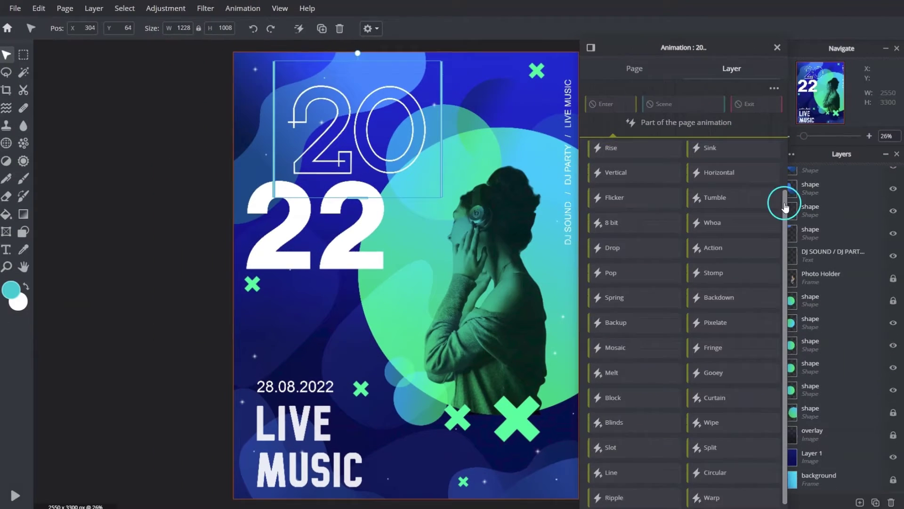
{"action": "left_click", "coordinate": [646, 448]}
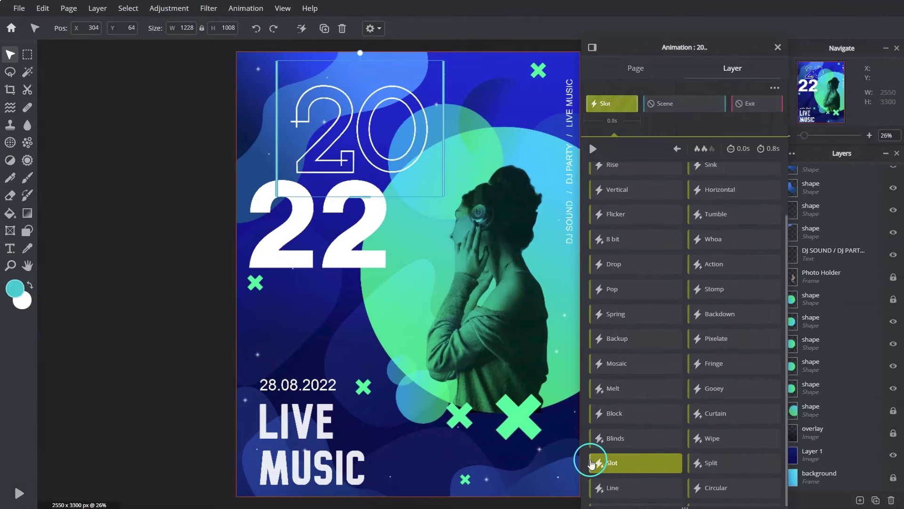
{"action": "left_click", "coordinate": [675, 149]}
Give the 28.08.2022 date a Fade entrance.
{"action": "left_click", "coordinate": [297, 385]}
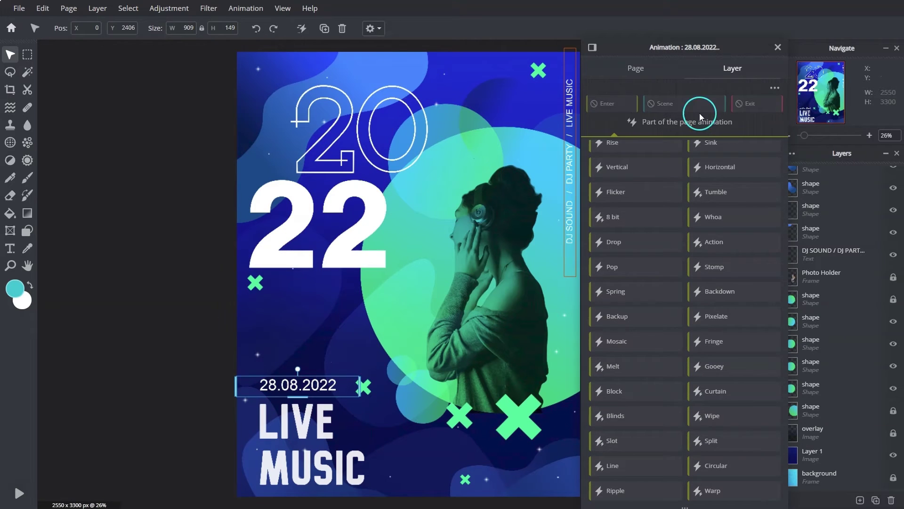
{"action": "left_click", "coordinate": [735, 156]}
{"action": "left_click", "coordinate": [707, 148]}
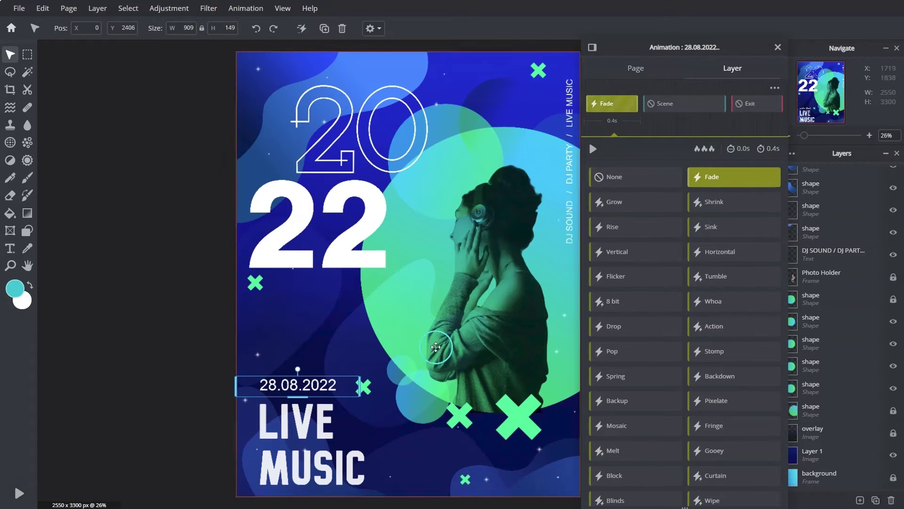
Give LIVE MUSIC a high-speed horizontal 0.3s Split entrance and play the preview.
{"action": "left_click", "coordinate": [332, 439]}
{"action": "left_click", "coordinate": [711, 502]}
{"action": "left_click", "coordinate": [678, 148]}
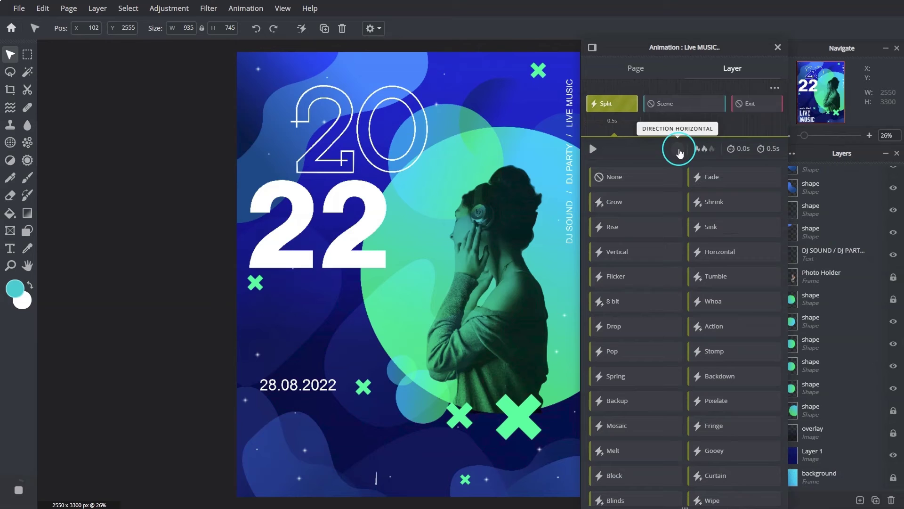
{"action": "left_click", "coordinate": [676, 149]}
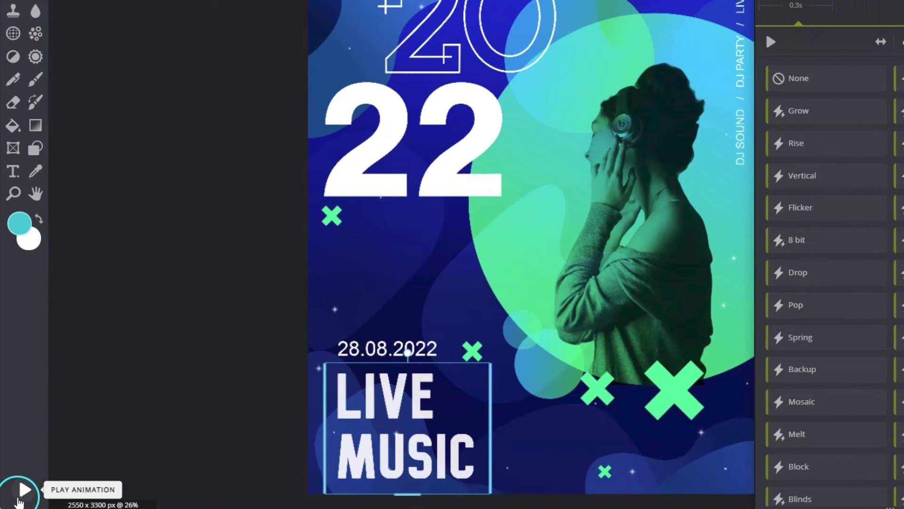
{"action": "left_click", "coordinate": [19, 501]}
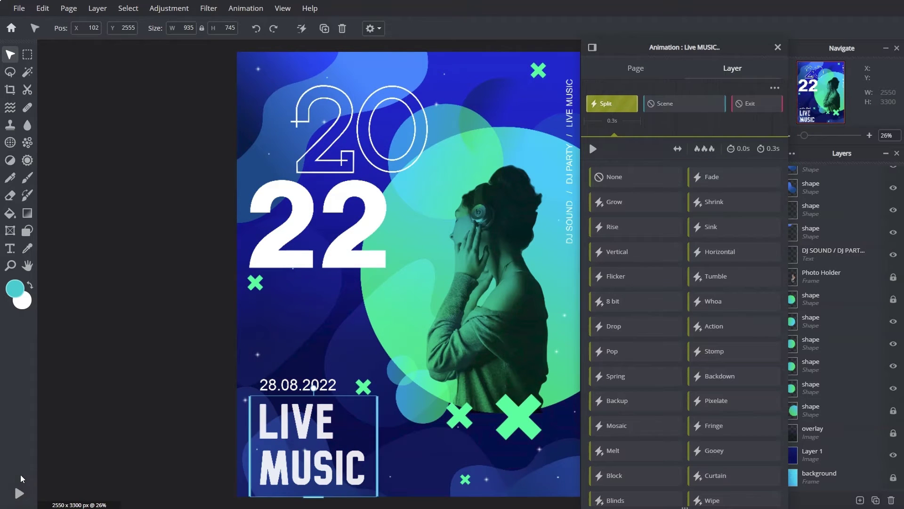
Delay the date's entrance to 1.2s and the 22 numerals' entrance to 0.2s.
{"action": "left_click", "coordinate": [298, 384]}
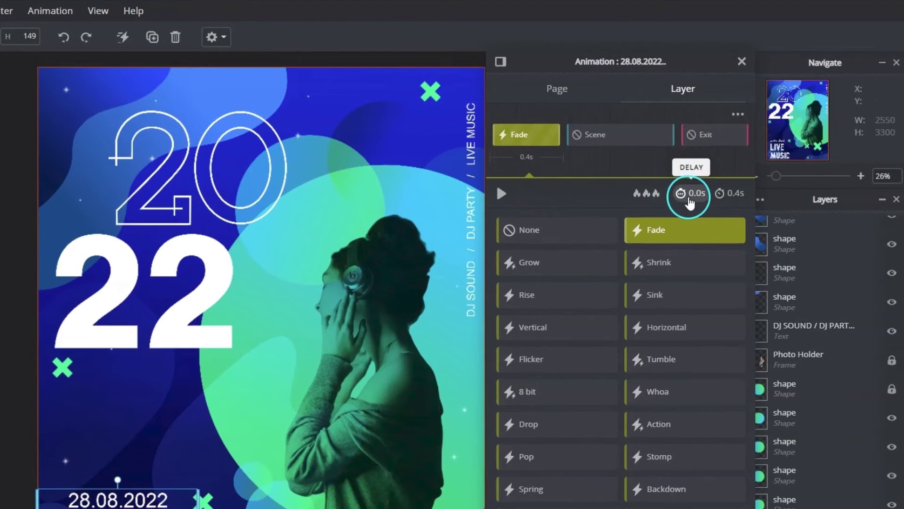
{"action": "left_click", "coordinate": [724, 155]}
{"action": "left_click_drag", "start_coordinate": [530, 202], "coordinate": [539, 203]}
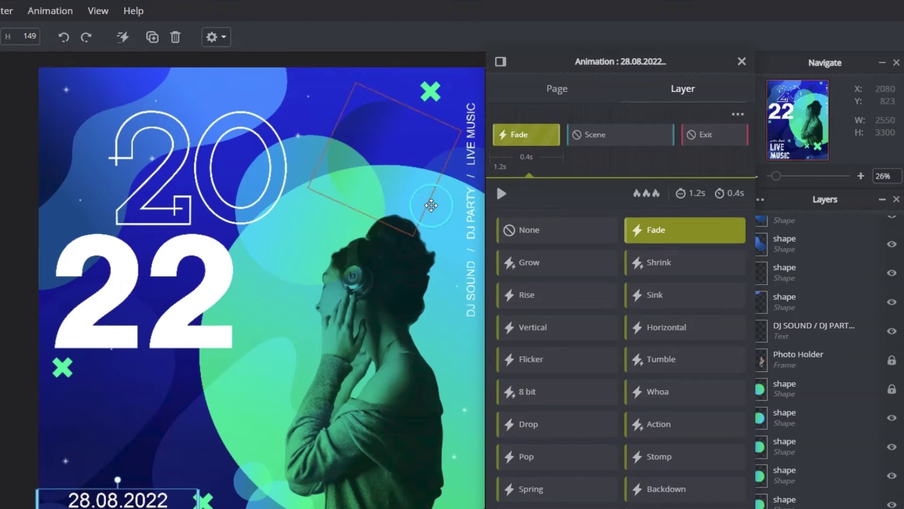
{"action": "left_click", "coordinate": [216, 284]}
{"action": "left_click", "coordinate": [688, 206]}
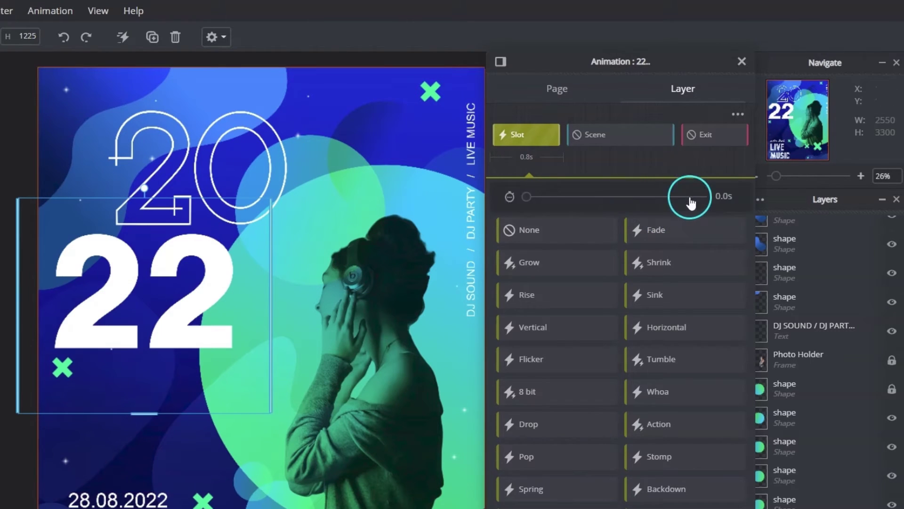
{"action": "left_click_drag", "start_coordinate": [528, 201], "coordinate": [529, 203]}
Delay the 20 numerals' entrance to 0.1s, replay the preview, and select LIVE MUSIC.
{"action": "left_click", "coordinate": [198, 169]}
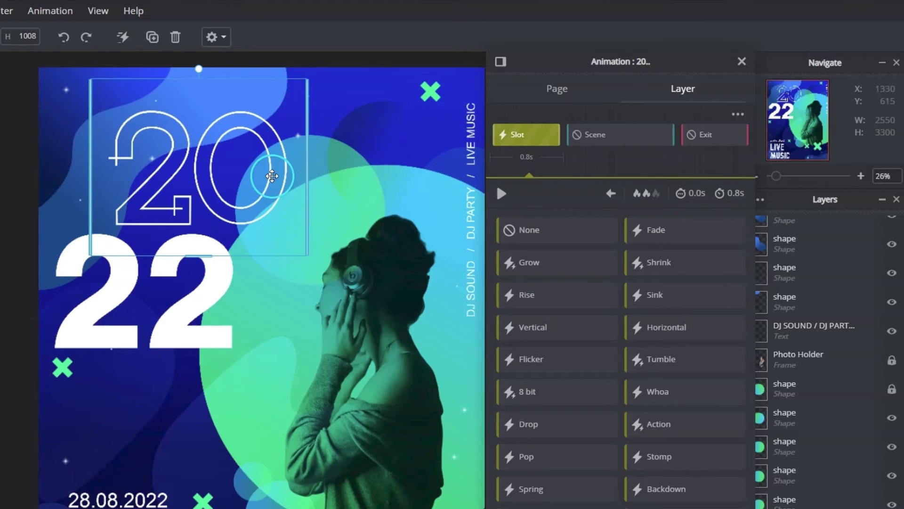
{"action": "left_click", "coordinate": [683, 203]}
{"action": "left_click", "coordinate": [528, 198]}
{"action": "left_click_drag", "start_coordinate": [530, 204], "coordinate": [533, 204]}
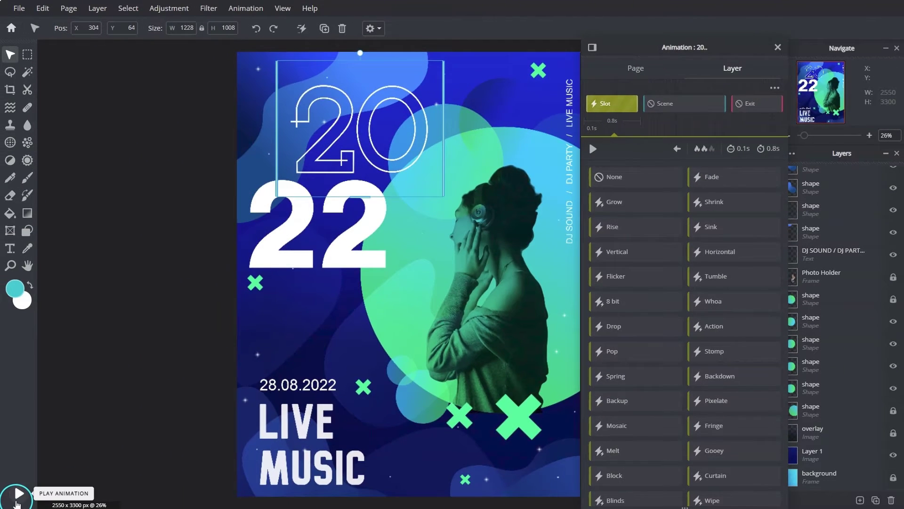
{"action": "left_click", "coordinate": [16, 505]}
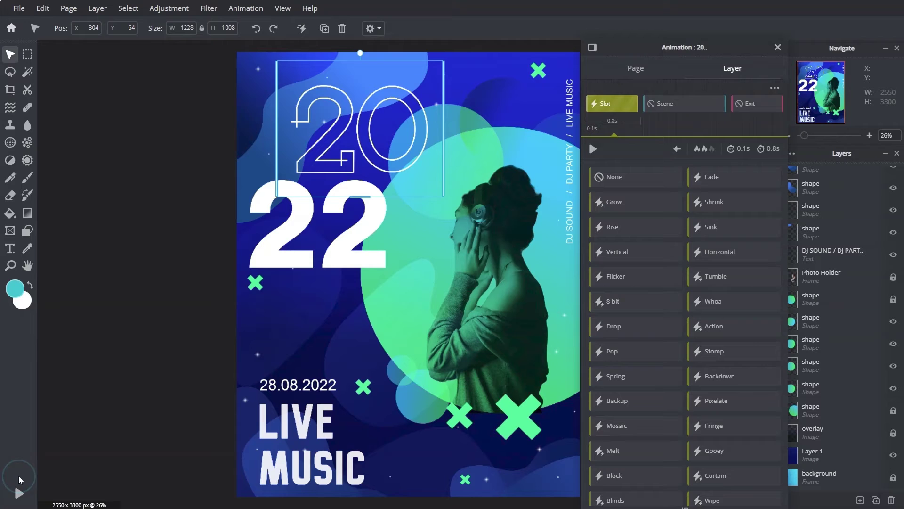
{"action": "left_click", "coordinate": [306, 442]}
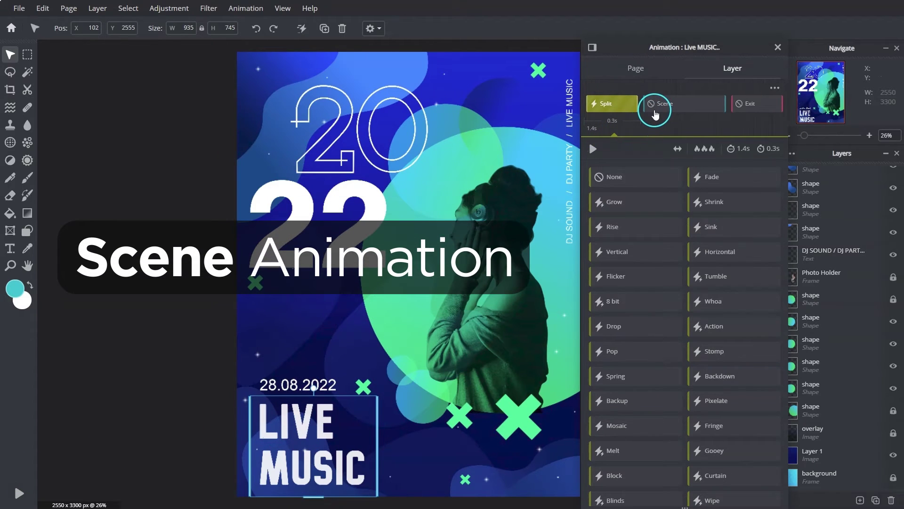
Give LIVE MUSIC a Beat scene animation lasting 6.0s and repeating 7 times.
{"action": "left_click", "coordinate": [655, 111]}
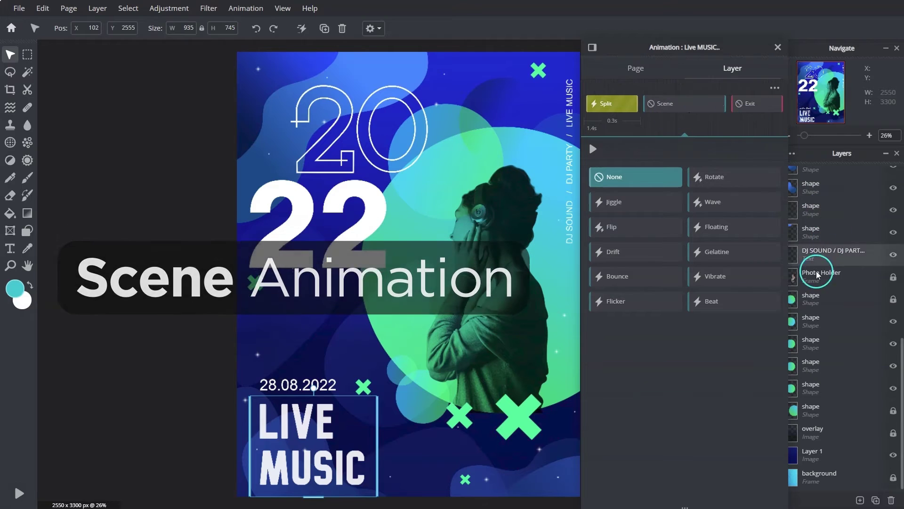
{"action": "key", "text": "space"}
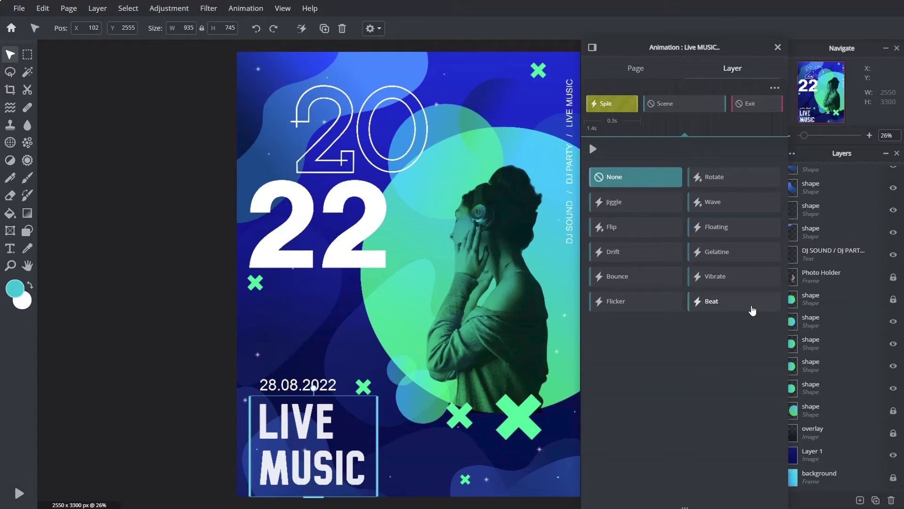
{"action": "left_click", "coordinate": [752, 310]}
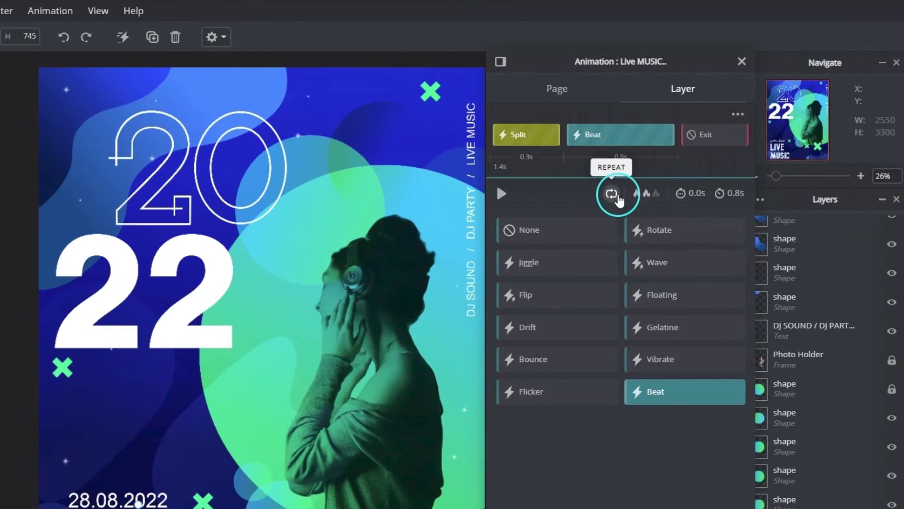
{"action": "left_click", "coordinate": [617, 197]}
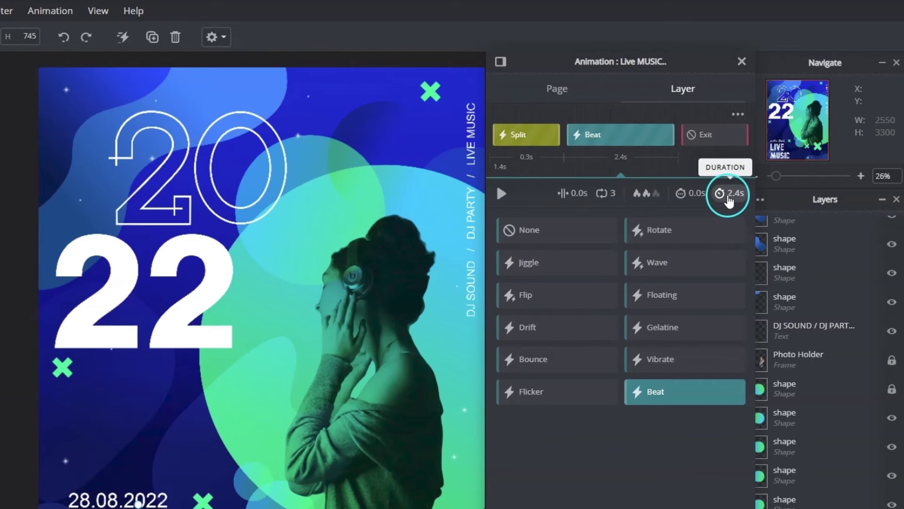
{"action": "left_click", "coordinate": [728, 197]}
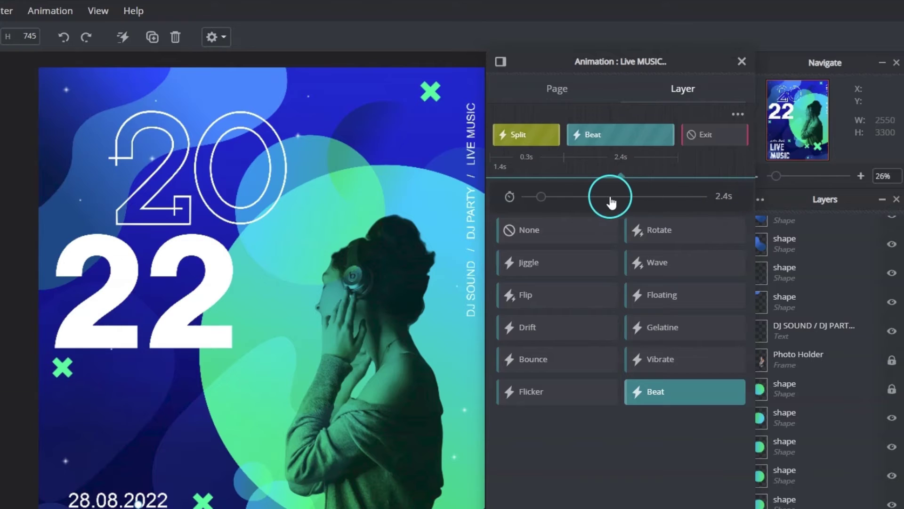
{"action": "left_click_drag", "start_coordinate": [542, 198], "coordinate": [576, 200]}
{"action": "left_click", "coordinate": [512, 191]}
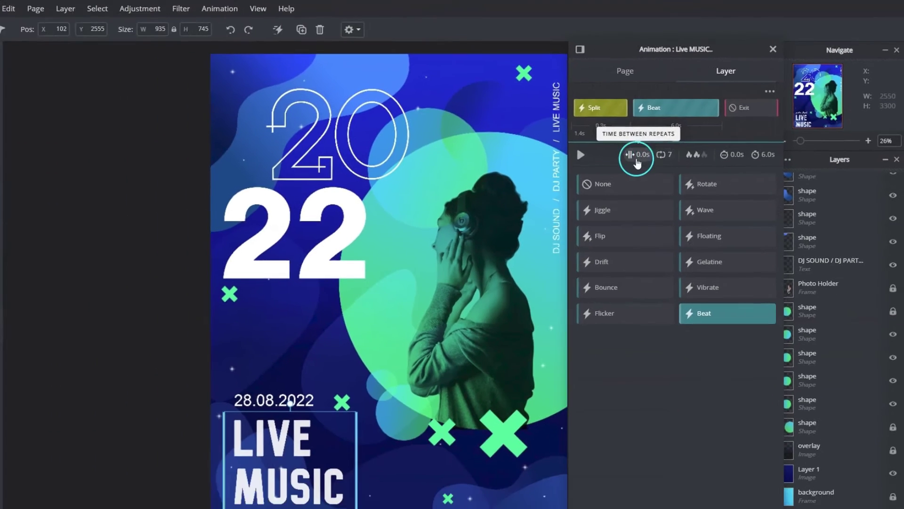
{"action": "left_click", "coordinate": [504, 196]}
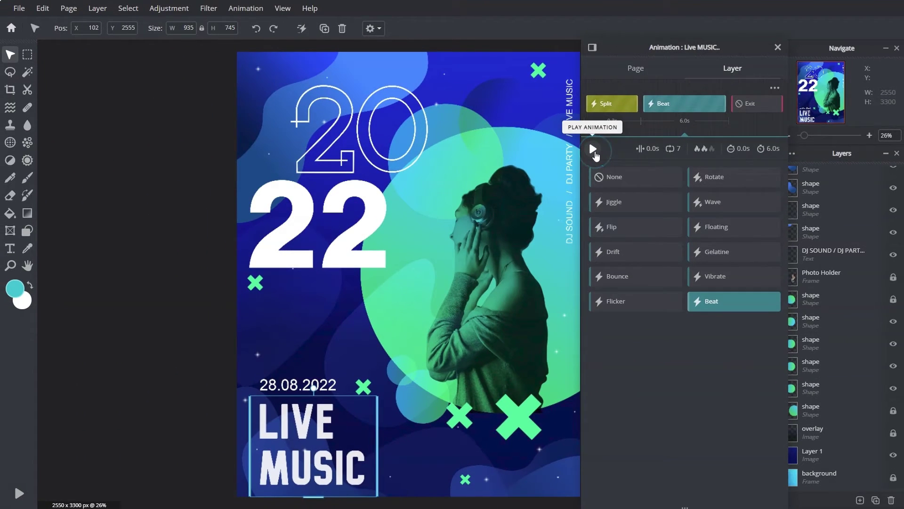
Give the LIVE MUSIC Beat animation a 0.7s pause between repeats, then preview the 9.8s result.
{"action": "left_click", "coordinate": [593, 149]}
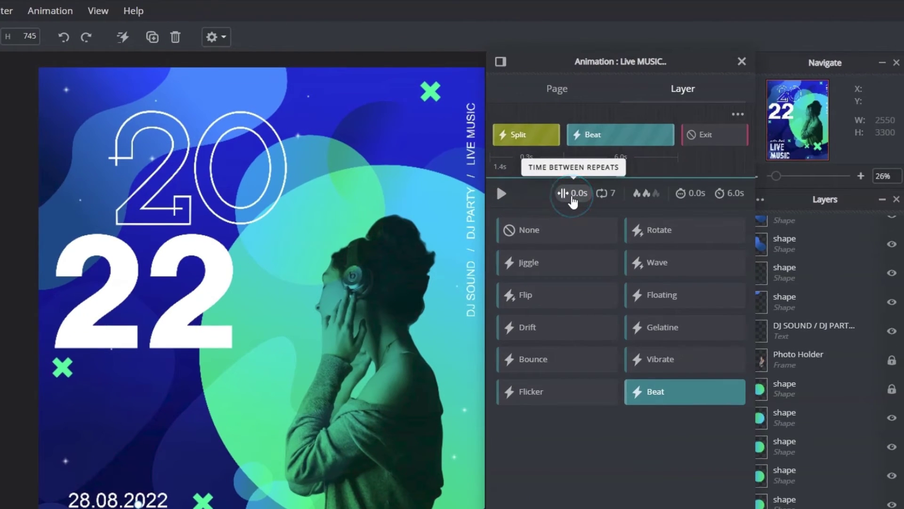
{"action": "left_click", "coordinate": [573, 201]}
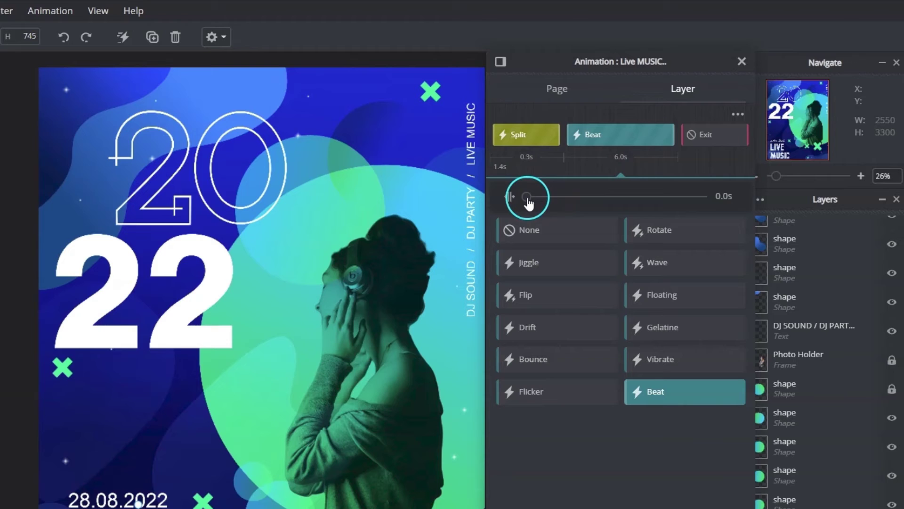
{"action": "left_click_drag", "start_coordinate": [529, 204], "coordinate": [552, 207]}
{"action": "left_click", "coordinate": [505, 194]}
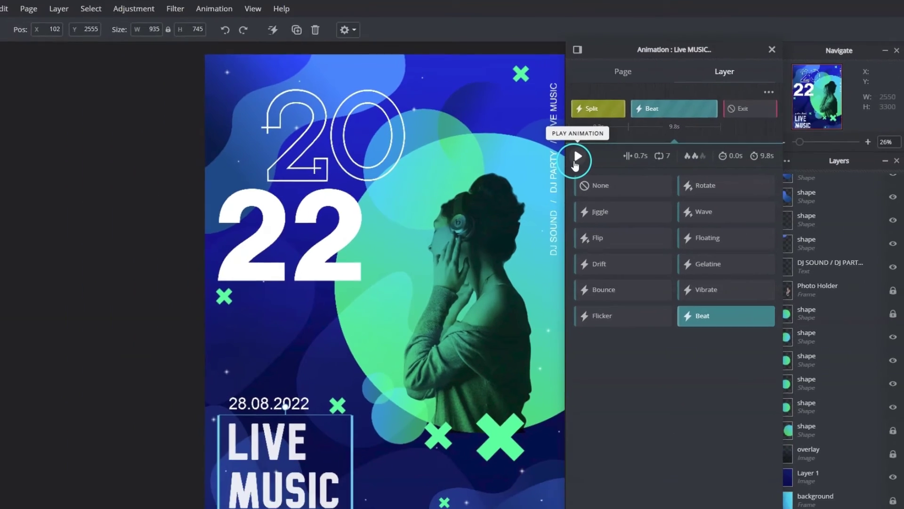
{"action": "left_click", "coordinate": [577, 157]}
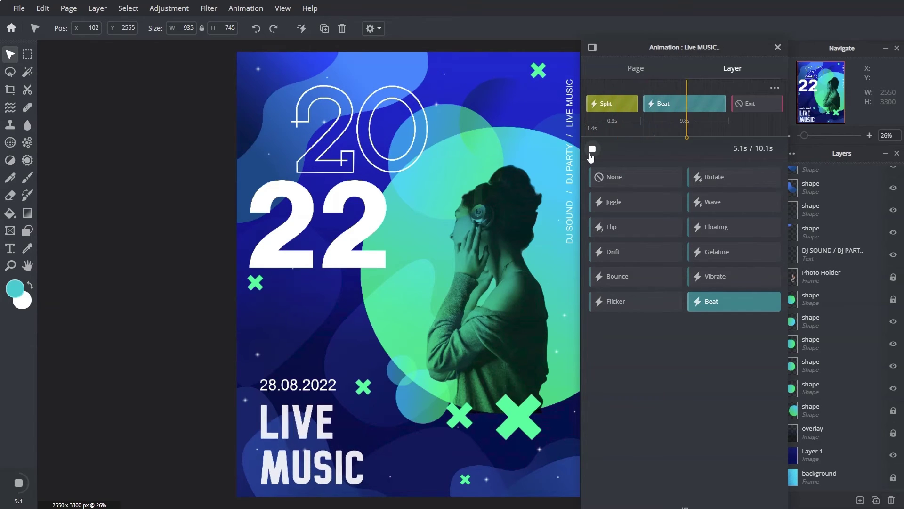
{"action": "left_click", "coordinate": [589, 154]}
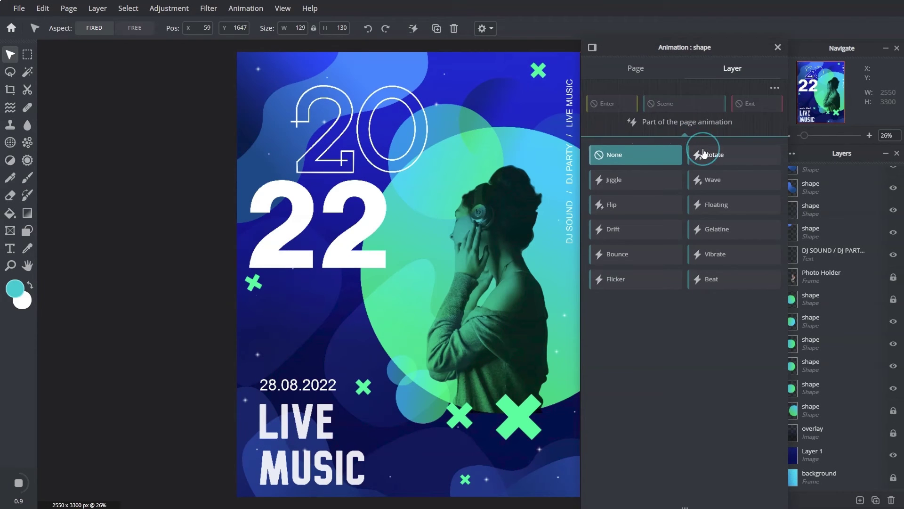
Give the first X cross a slow Rotate scene animation lasting 6.0s.
{"action": "left_click", "coordinate": [702, 154]}
{"action": "left_click", "coordinate": [703, 150]}
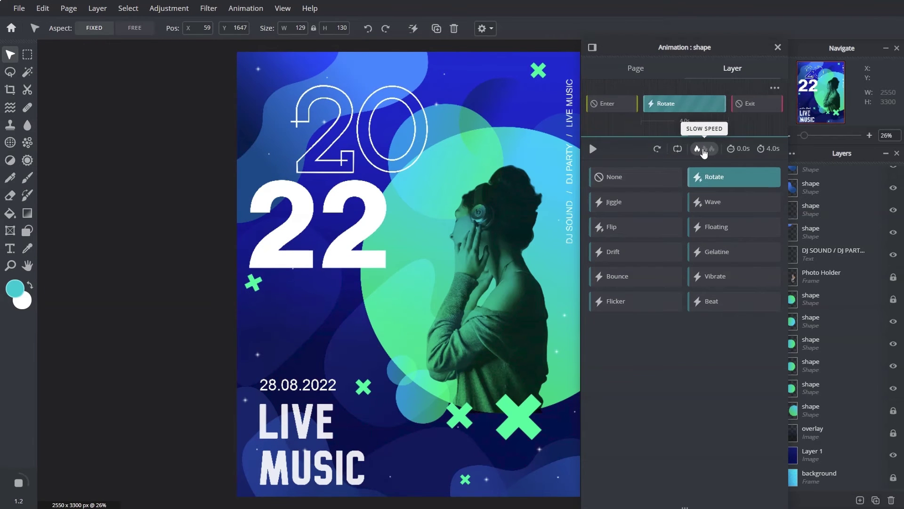
{"action": "left_click_drag", "start_coordinate": [767, 149], "coordinate": [632, 154]}
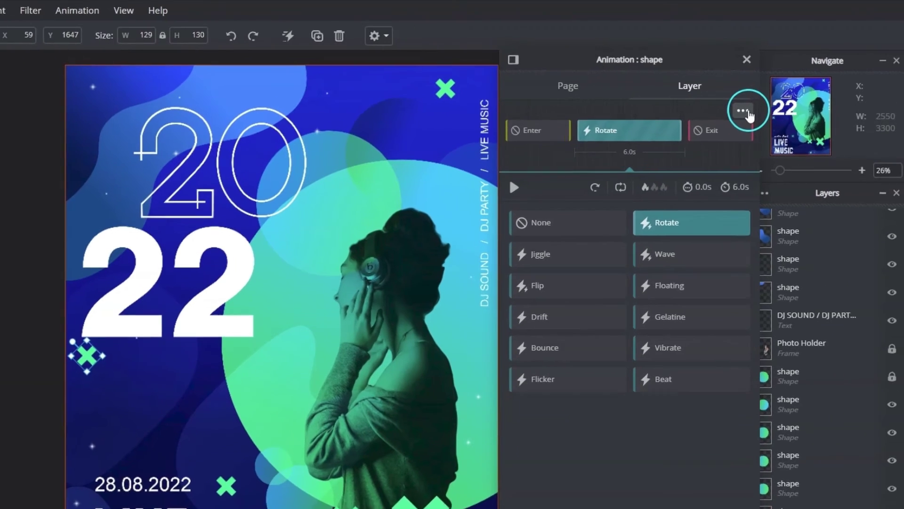
Copy the Rotate animation onto the X cross near the date and preview the poster.
{"action": "left_click", "coordinate": [739, 115]}
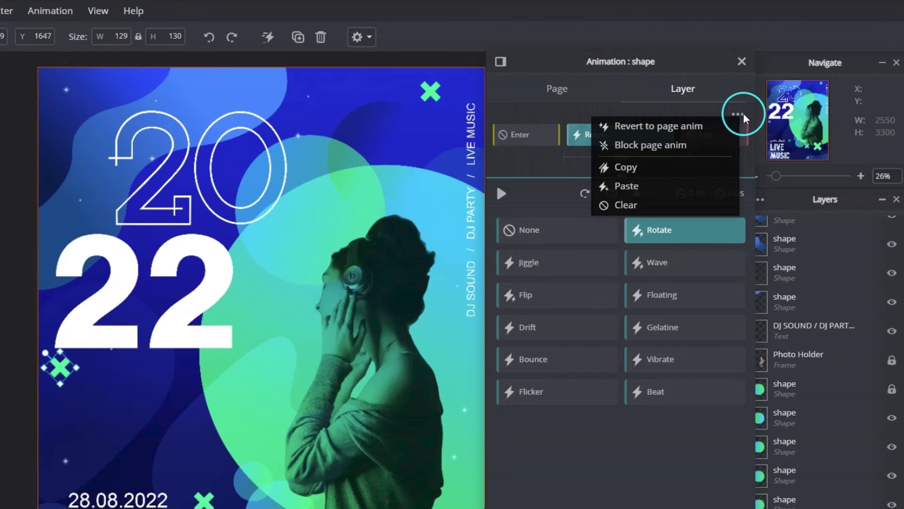
{"action": "left_click", "coordinate": [693, 169]}
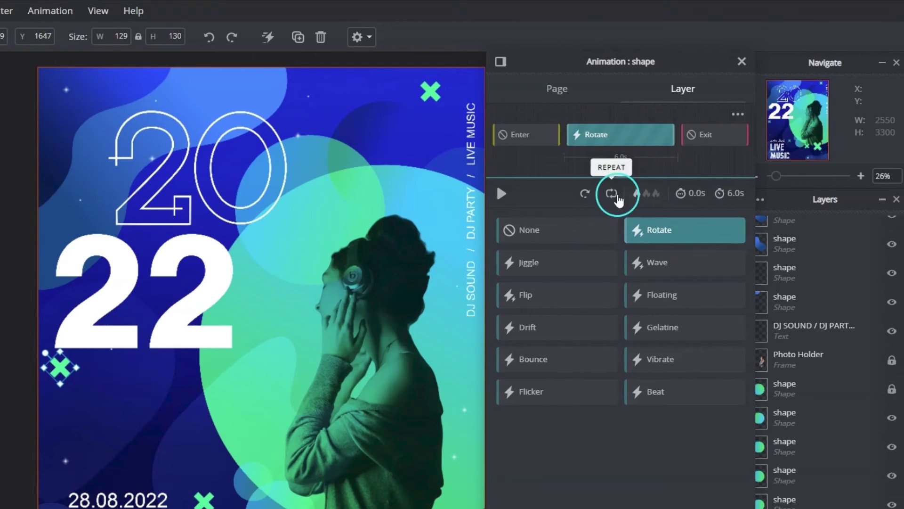
{"action": "left_click", "coordinate": [199, 501]}
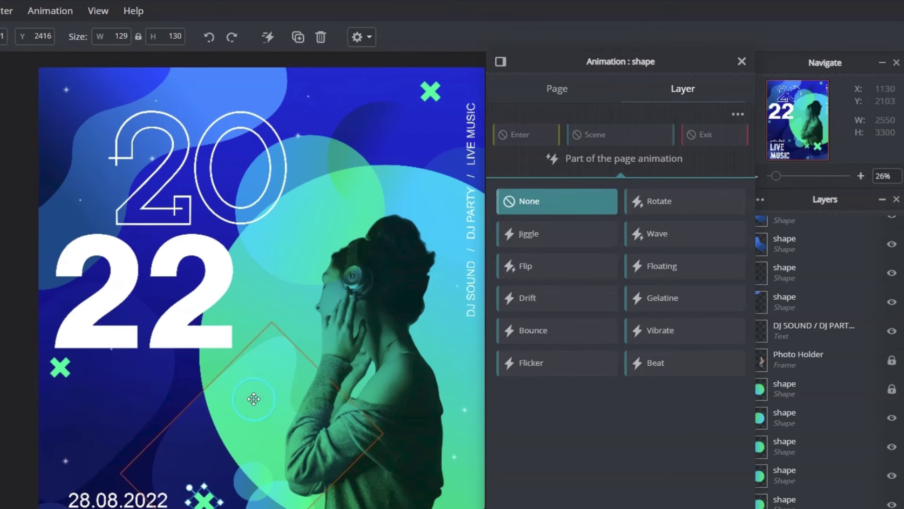
{"action": "left_click", "coordinate": [745, 117]}
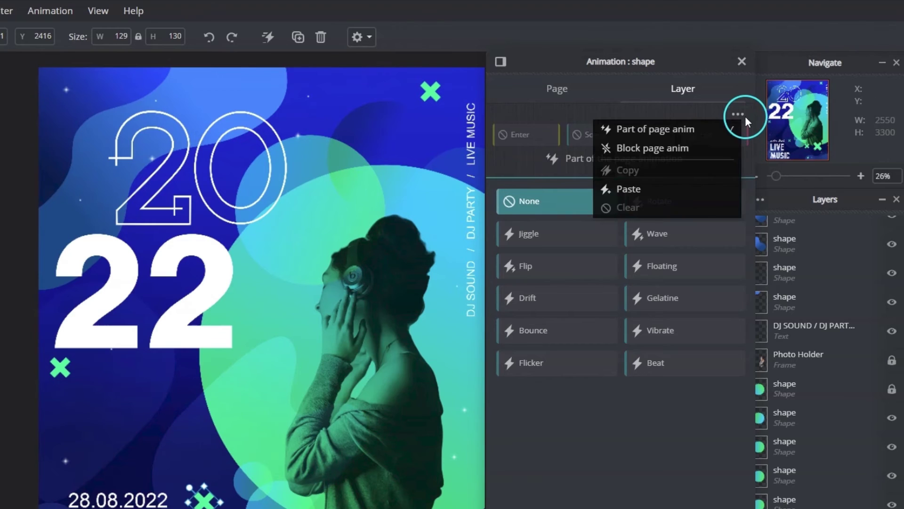
{"action": "left_click", "coordinate": [702, 191]}
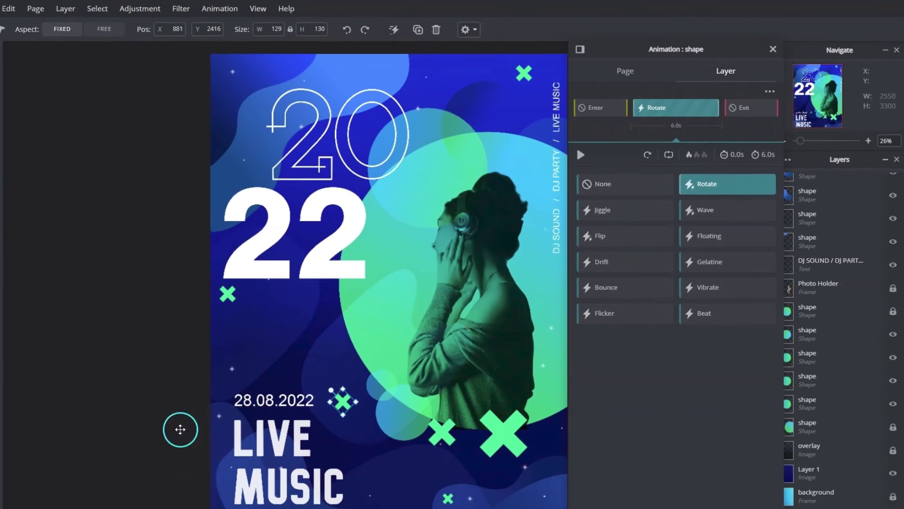
{"action": "left_click", "coordinate": [19, 493]}
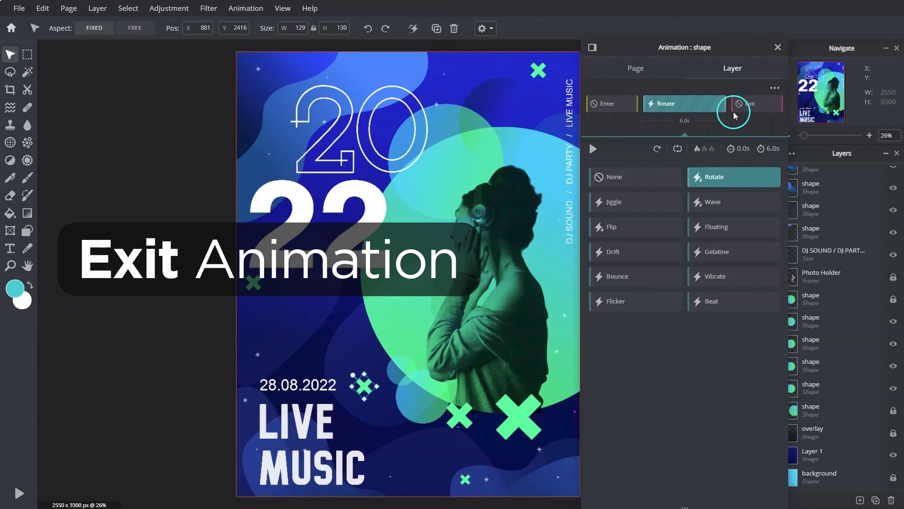
Add a 1.0s Shrink exit animation to the date cross and review its speed setting.
{"action": "left_click", "coordinate": [745, 105]}
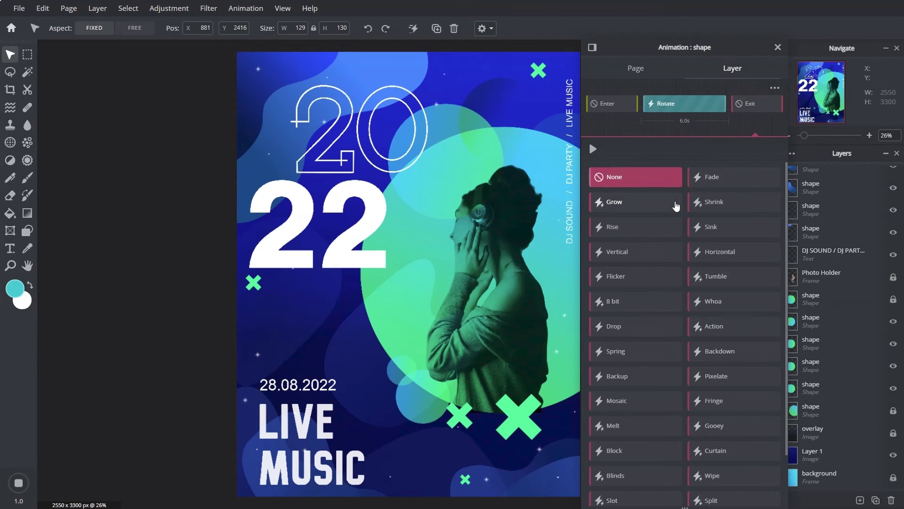
{"action": "left_click", "coordinate": [718, 203]}
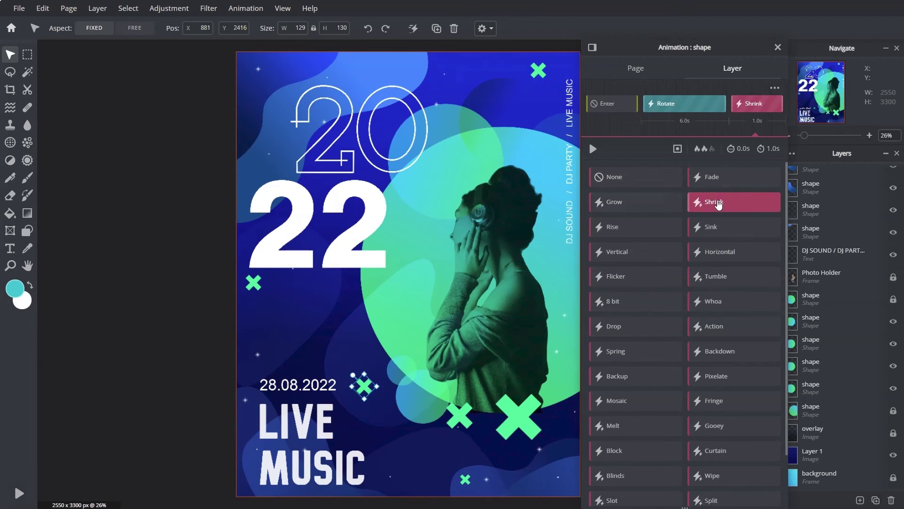
{"action": "left_click", "coordinate": [715, 156]}
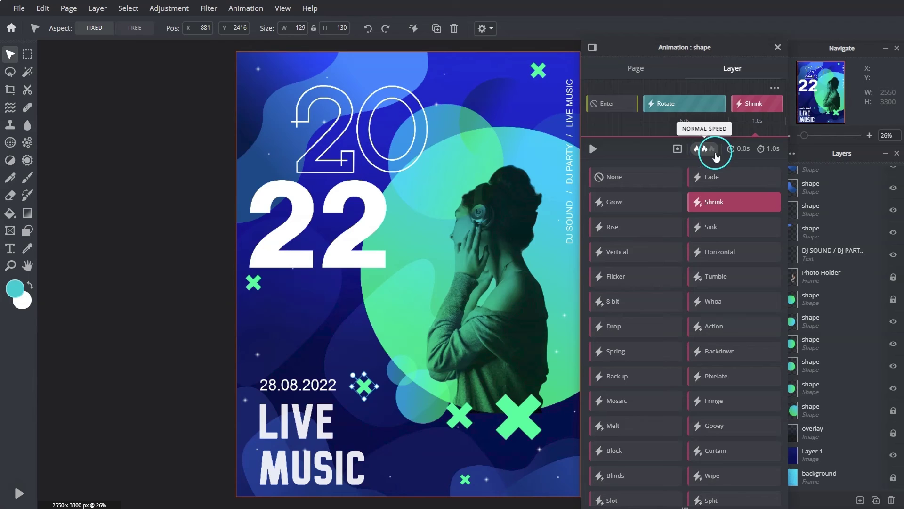
{"action": "left_click", "coordinate": [736, 155]}
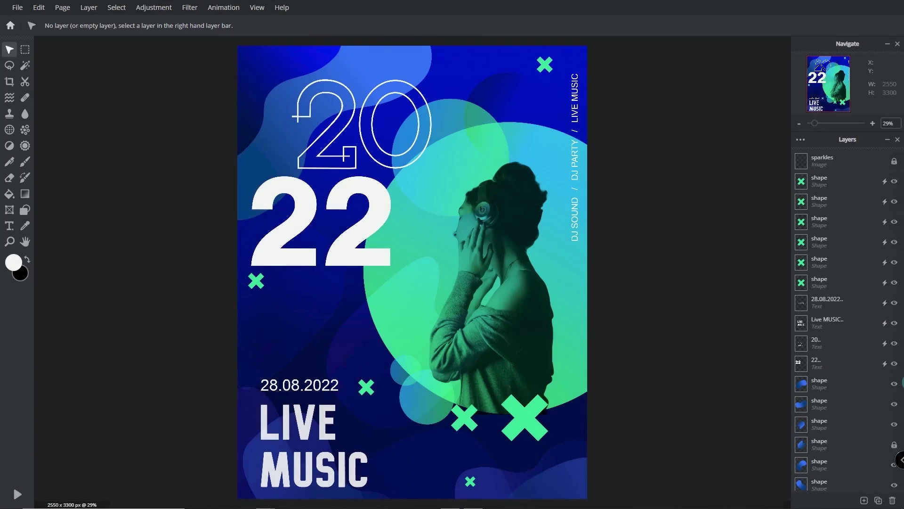
{"action": "left_click", "coordinate": [19, 493]}
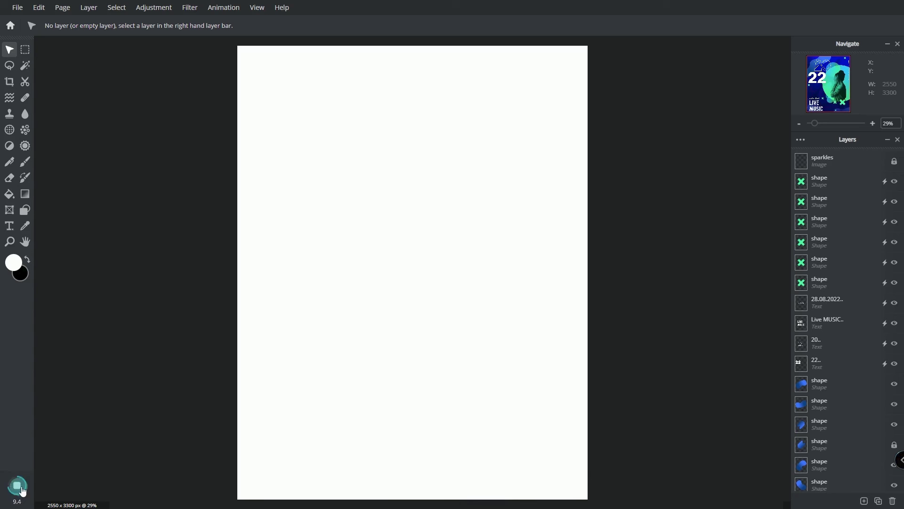
{"action": "left_click", "coordinate": [22, 490]}
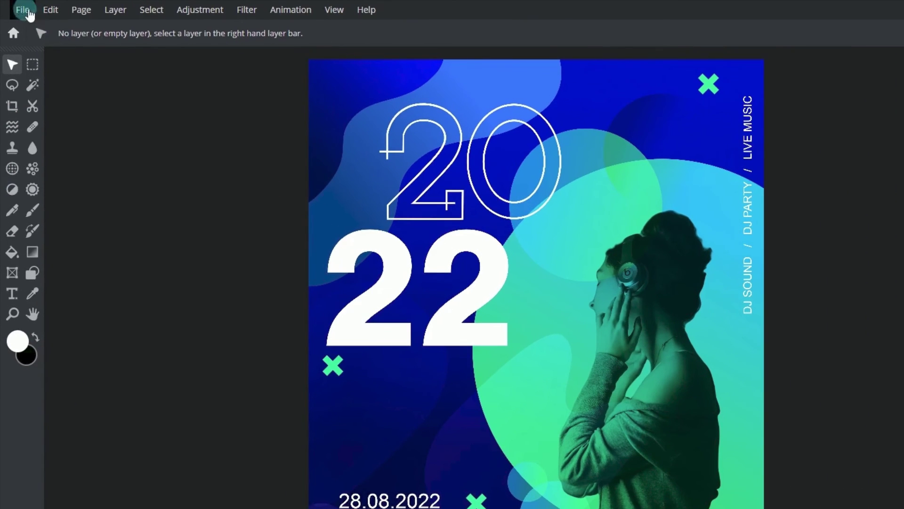
Set the poster's save format to a looping animated GIF at 1275 x 1650px.
{"action": "left_click", "coordinate": [20, 9]}
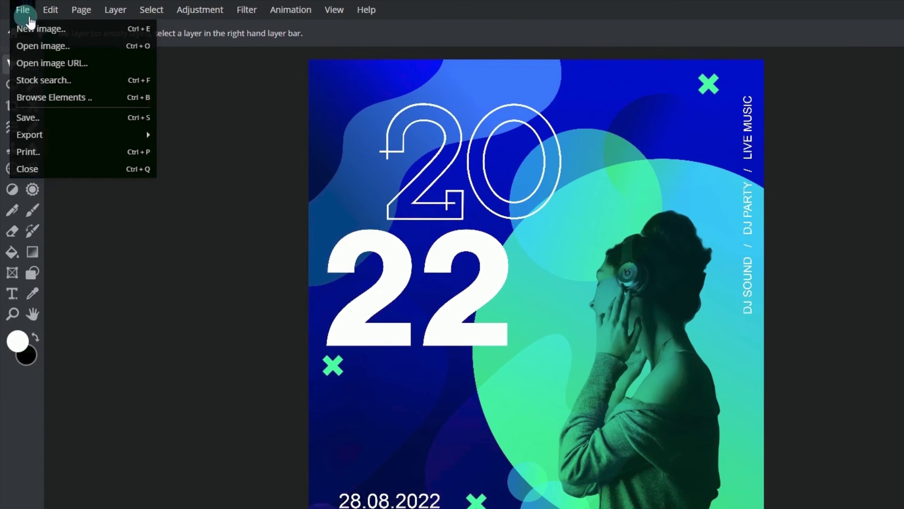
{"action": "left_click", "coordinate": [49, 117]}
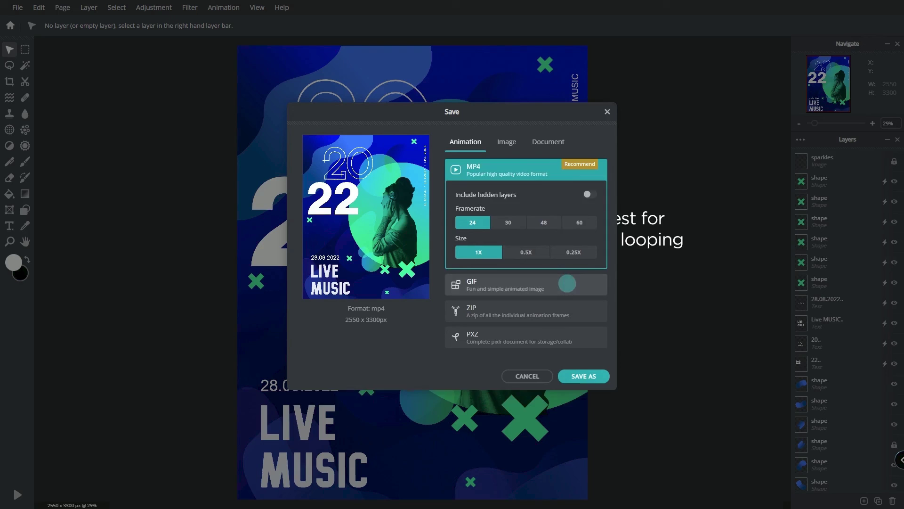
{"action": "left_click", "coordinate": [566, 283]}
{"action": "left_click", "coordinate": [585, 223]}
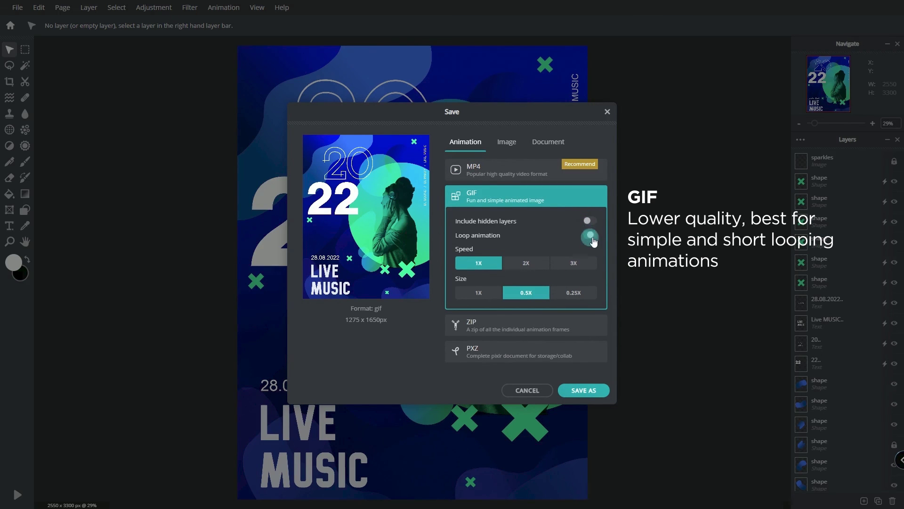